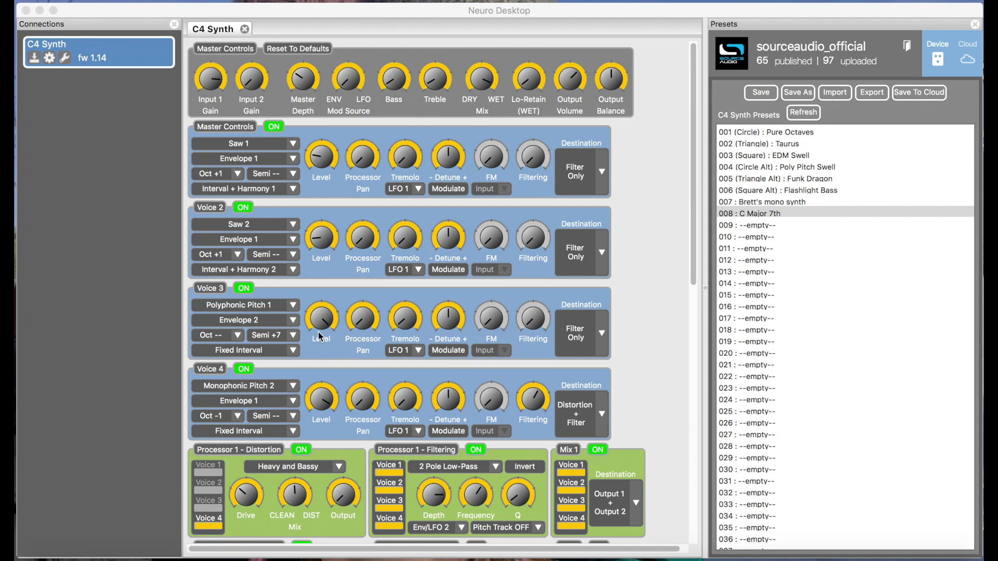
Step: Raise the Master Controls DRY/WET Mix knob until it reads 227
scroll(293, 310, "down", 10)
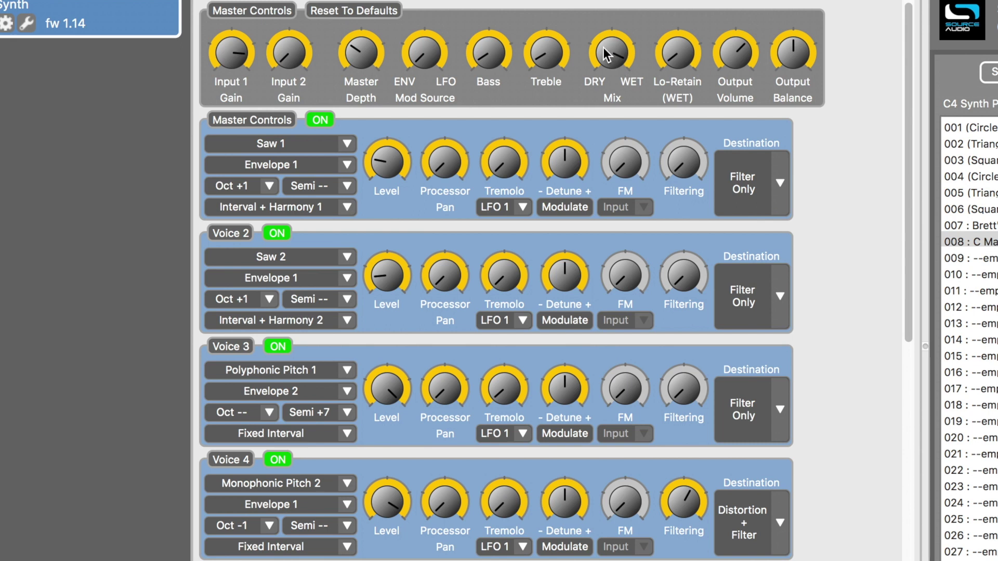
left_click(597, 64)
left_click_drag(598, 64, 600, 56)
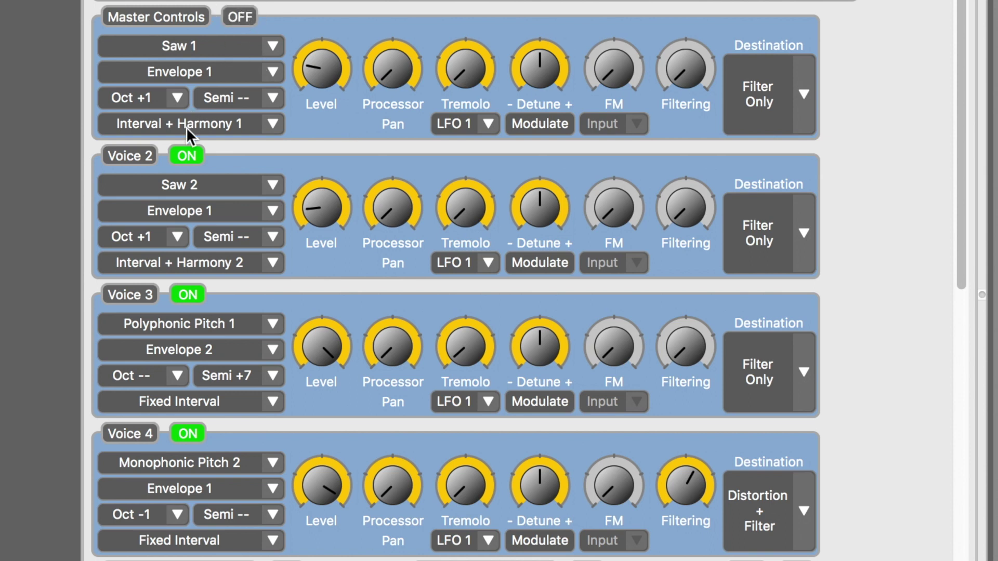
Step: Switch Voice 3 off and confirm Voice 4 uses Monophonic Pitch 2 at Oct -1
left_click(184, 293)
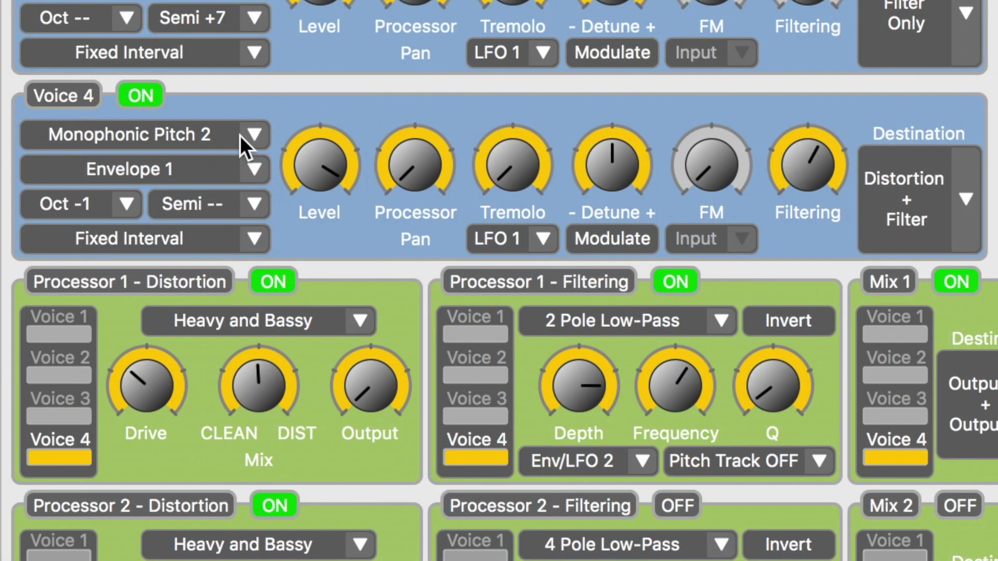
left_click(240, 135)
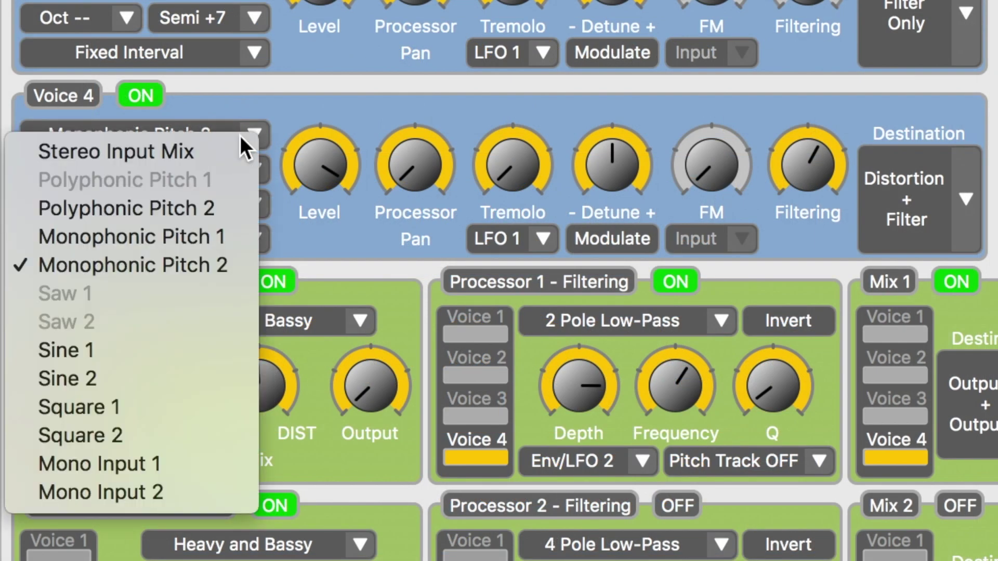
left_click(155, 274)
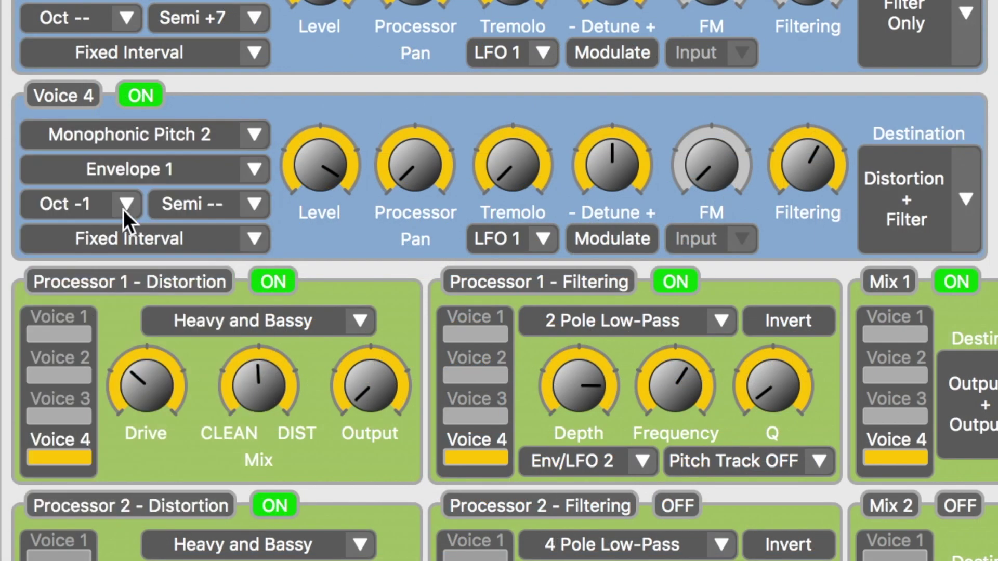
left_click(123, 210)
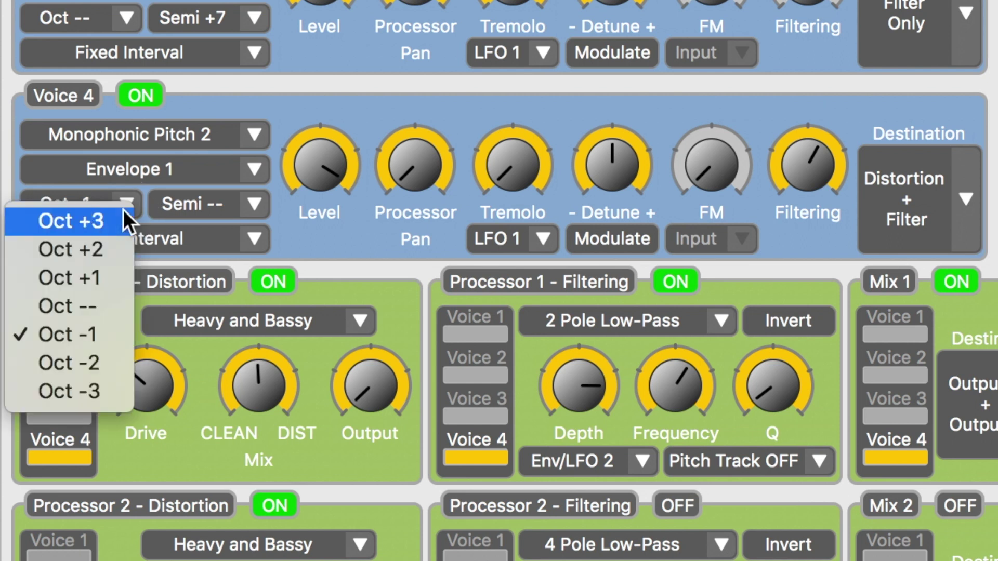
left_click(72, 339)
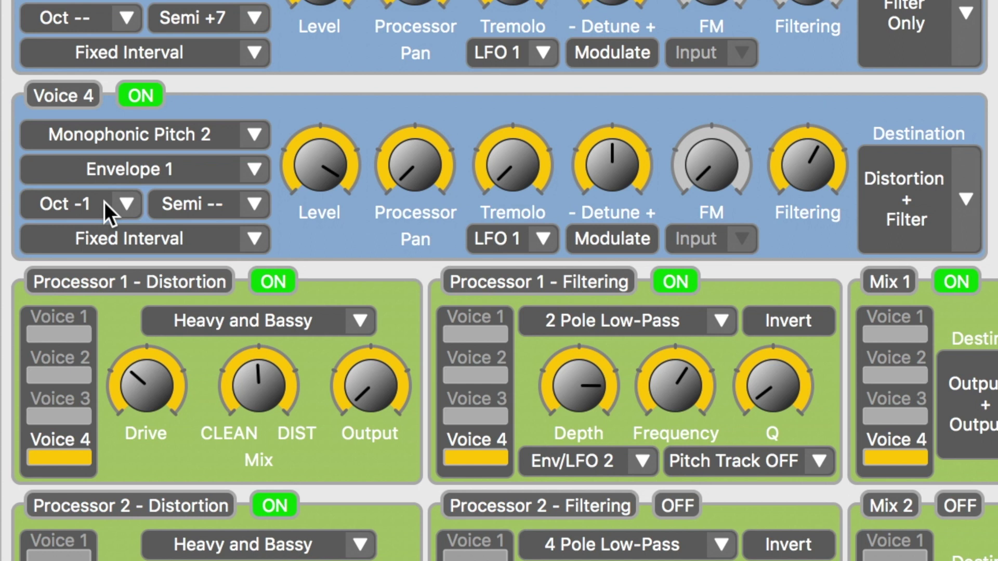
Step: Confirm Processor 1's distortion type is Heavy and Bassy
scroll(222, 367, "down", 2)
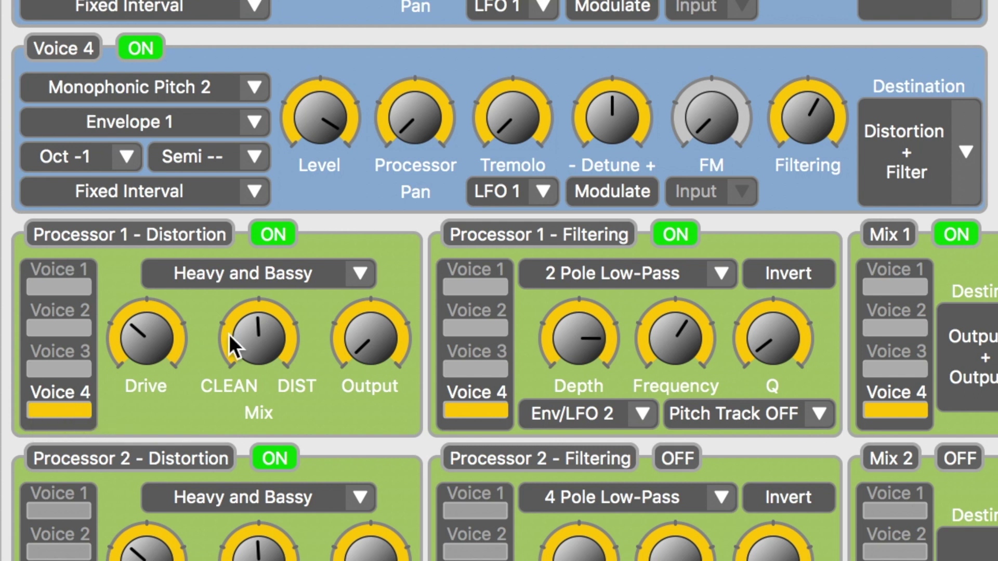
left_click(360, 276)
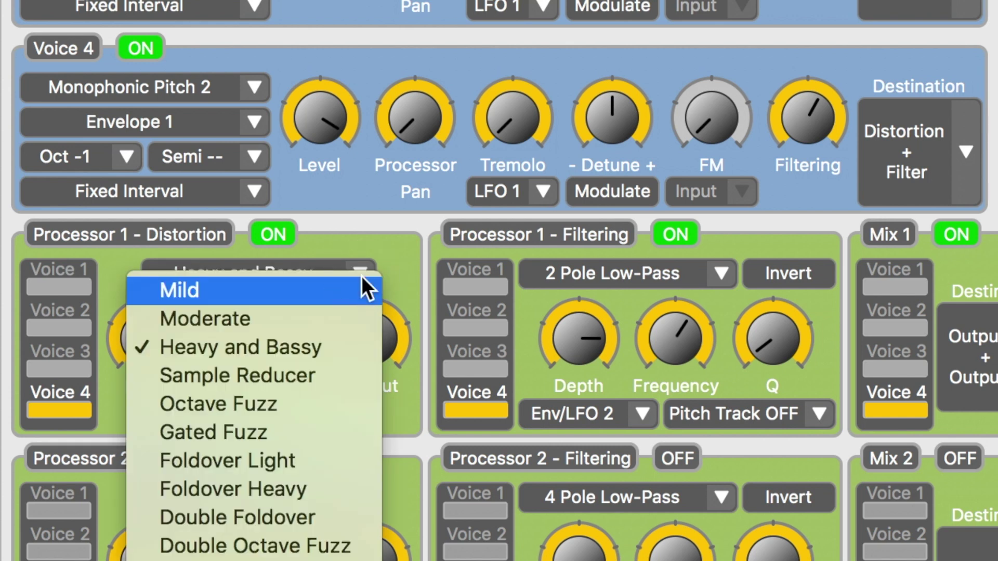
left_click(287, 349)
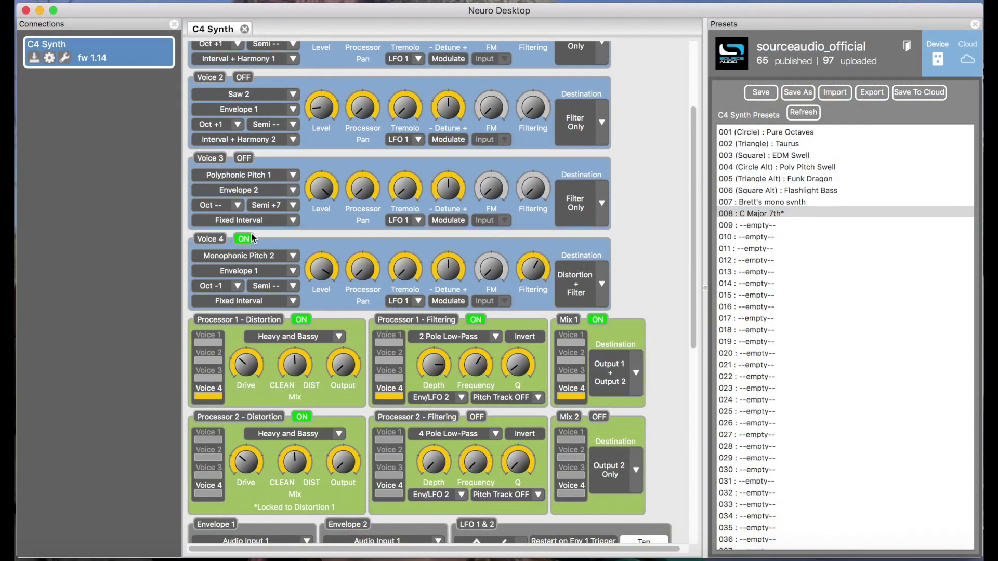
Step: Turn Voice 4 off and Voice 3 on, confirming Voice 3 uses Polyphonic Pitch 1 at Semi +7
left_click(249, 239)
left_click(241, 159)
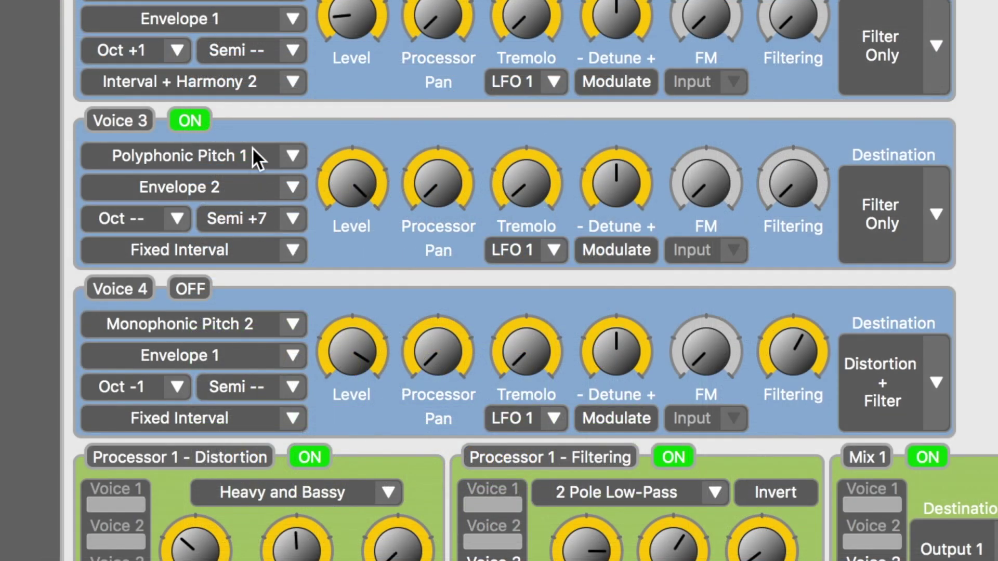
left_click(291, 161)
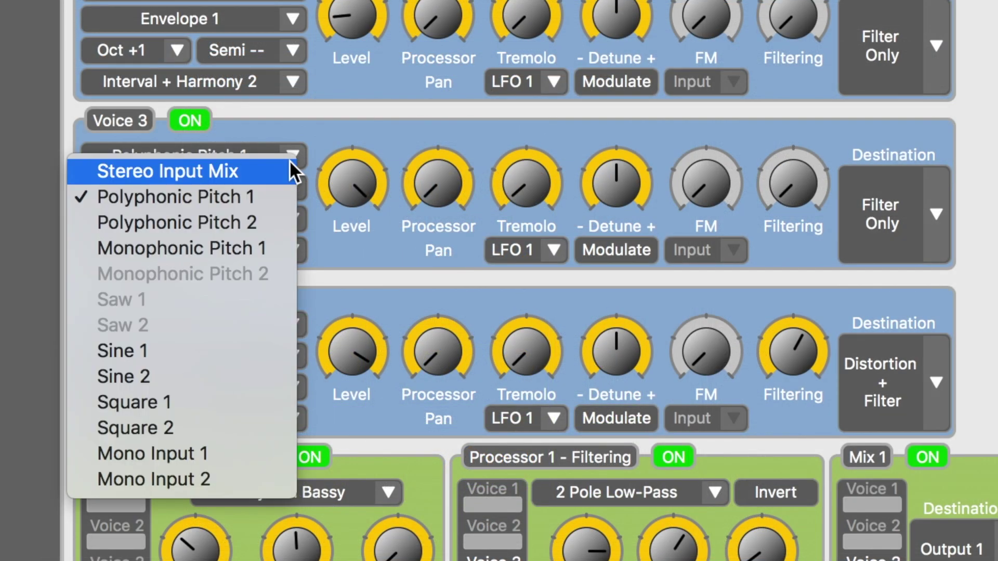
left_click(239, 195)
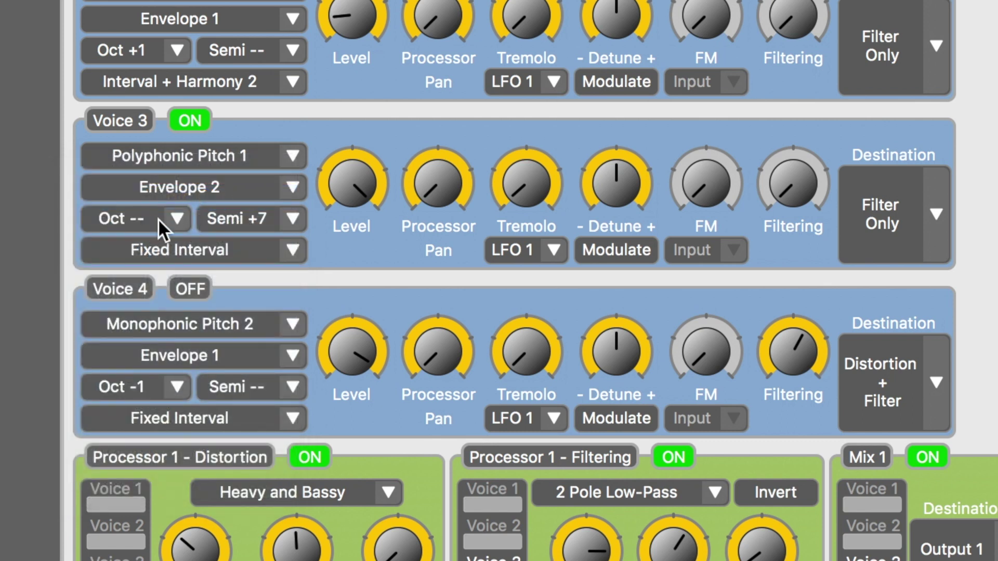
left_click(299, 220)
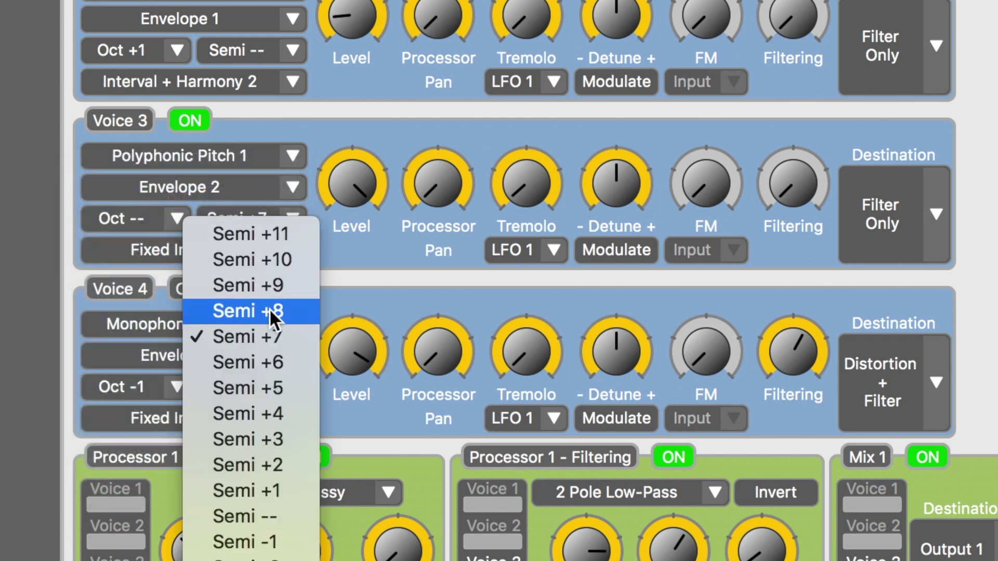
left_click(246, 337)
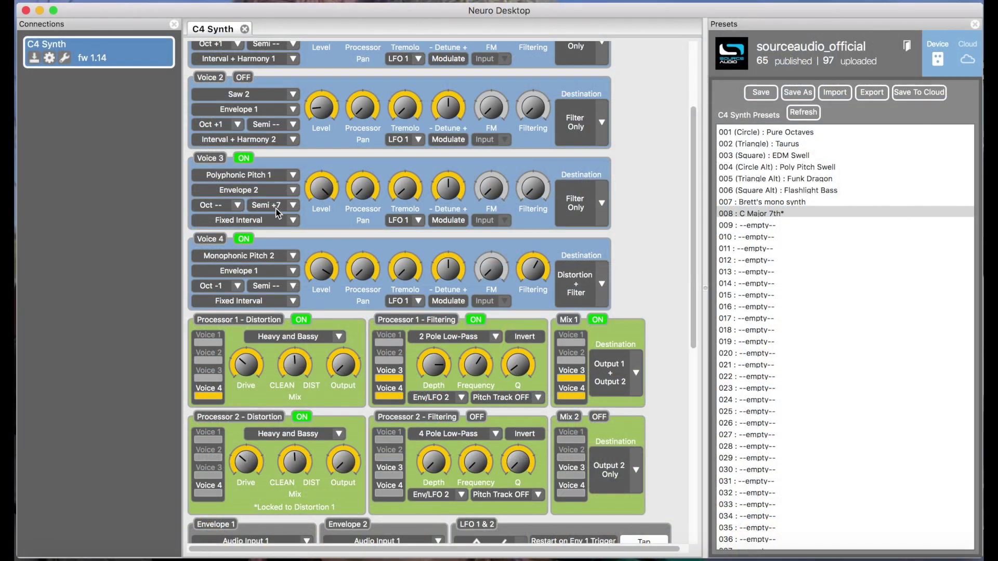
scroll(278, 248, "down", 5)
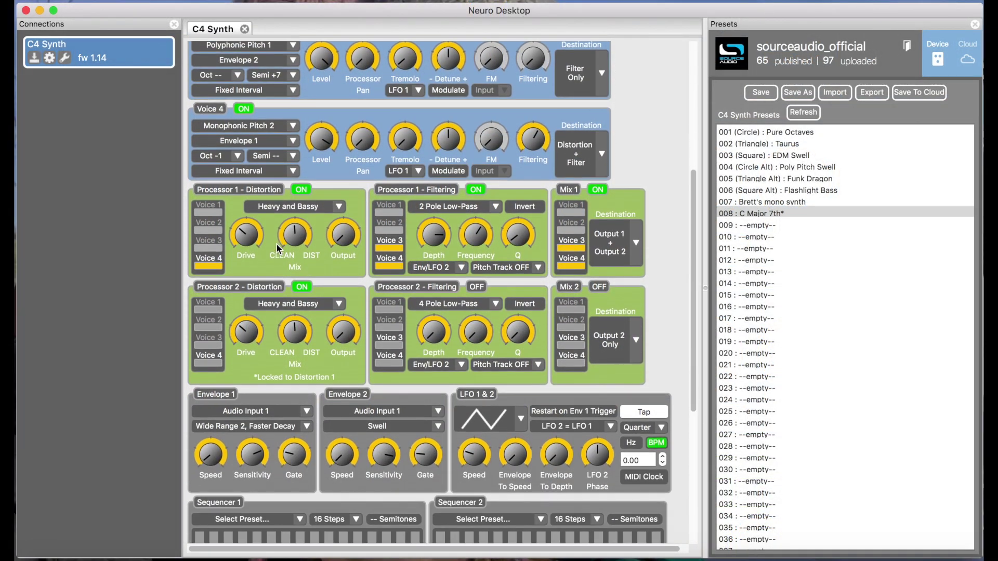
scroll(278, 248, "down", 4)
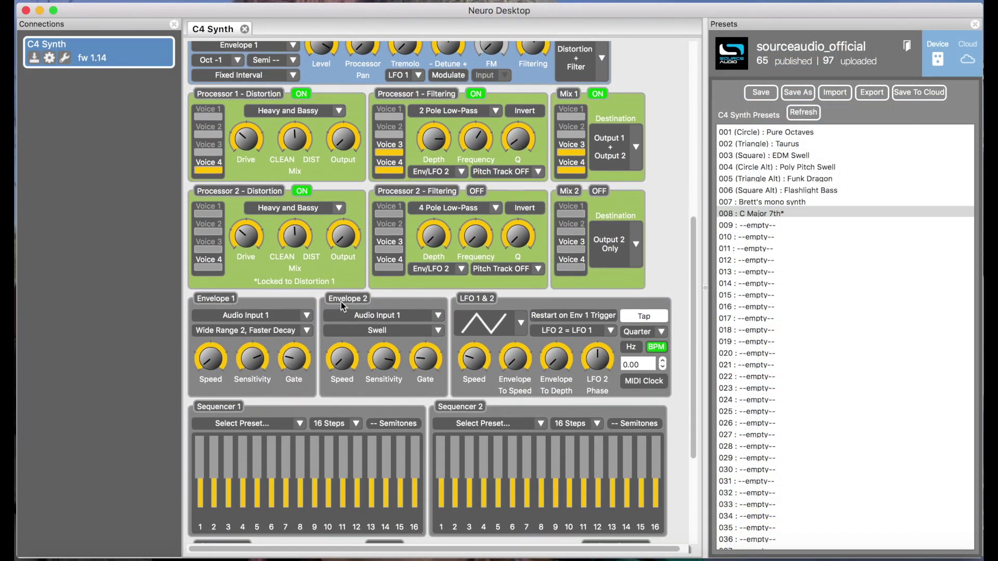
scroll(416, 111, "up", 2)
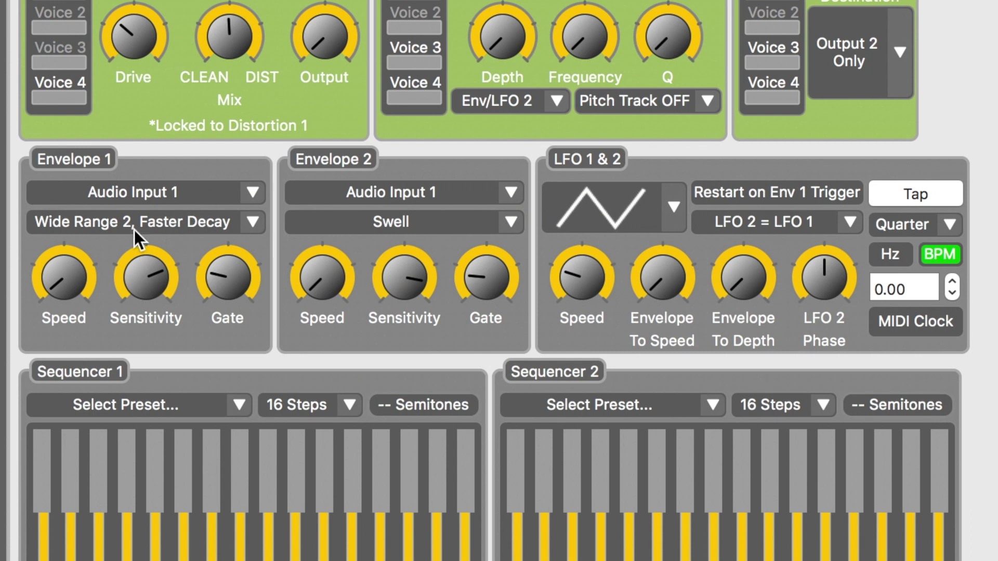
left_click(249, 222)
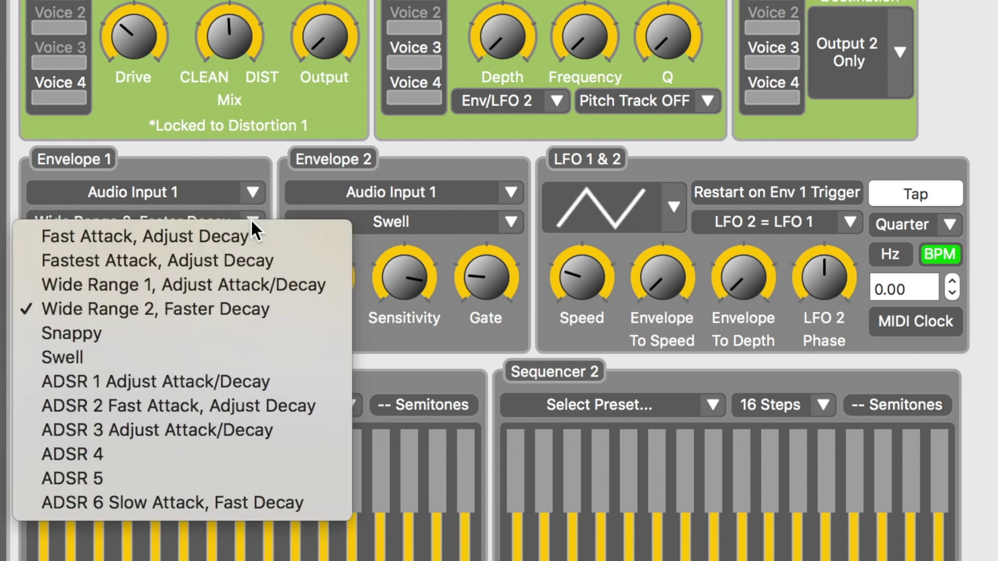
left_click(182, 312)
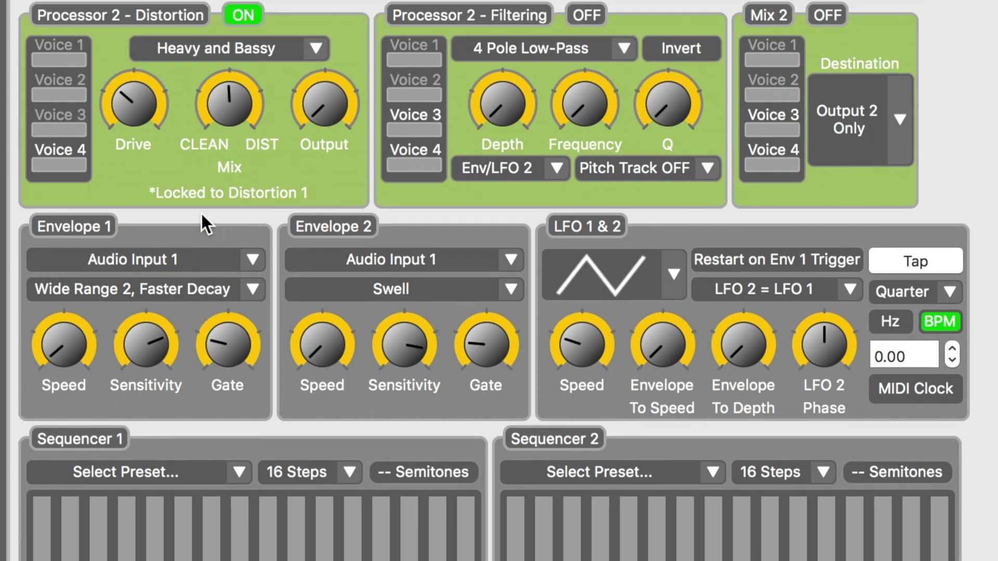
left_click(248, 291)
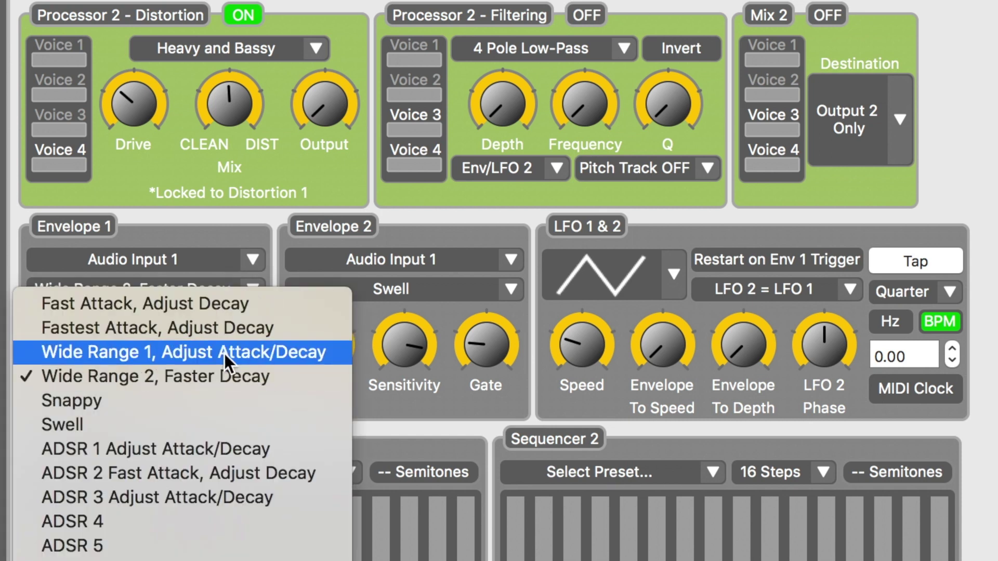
left_click(365, 316)
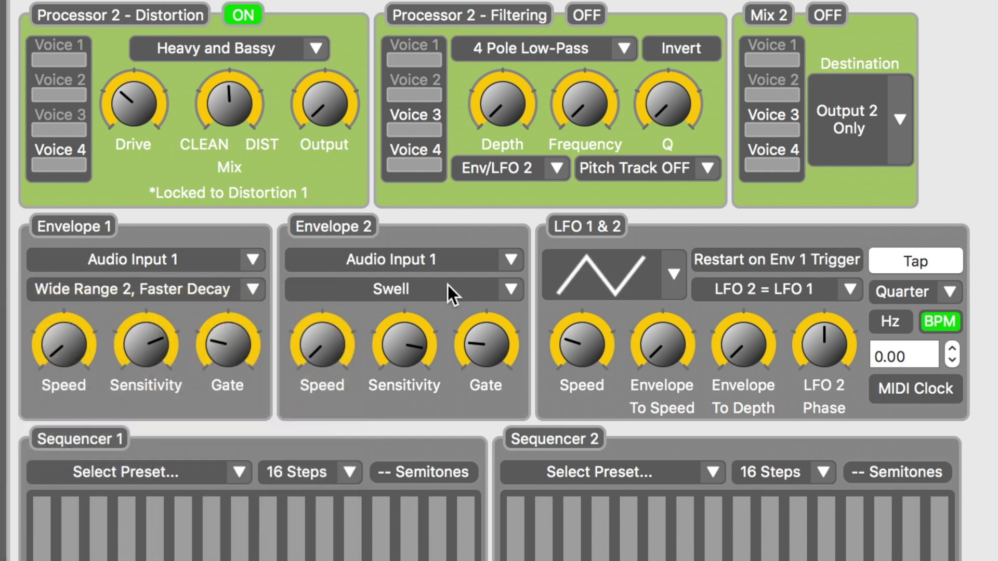
left_click(509, 292)
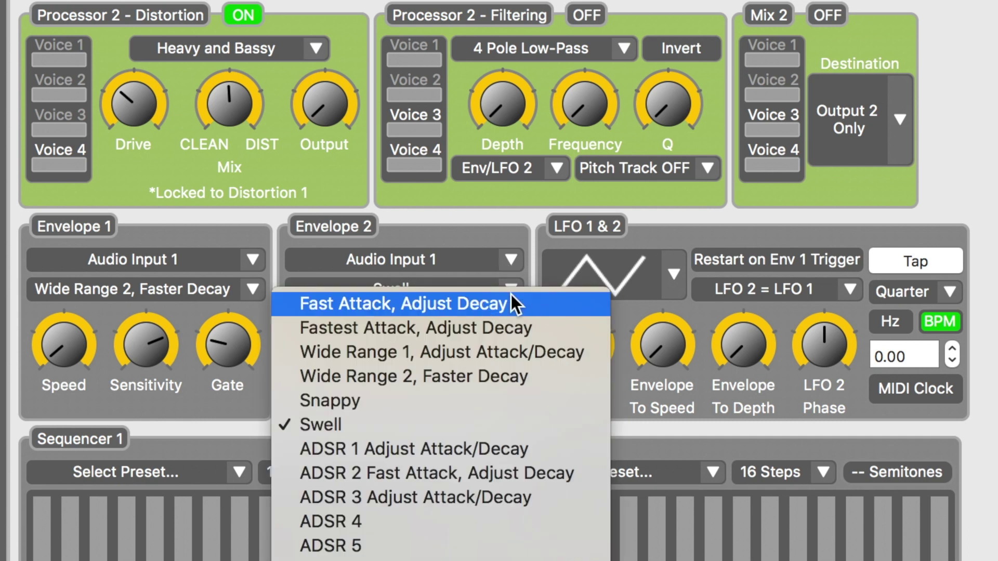
left_click(339, 425)
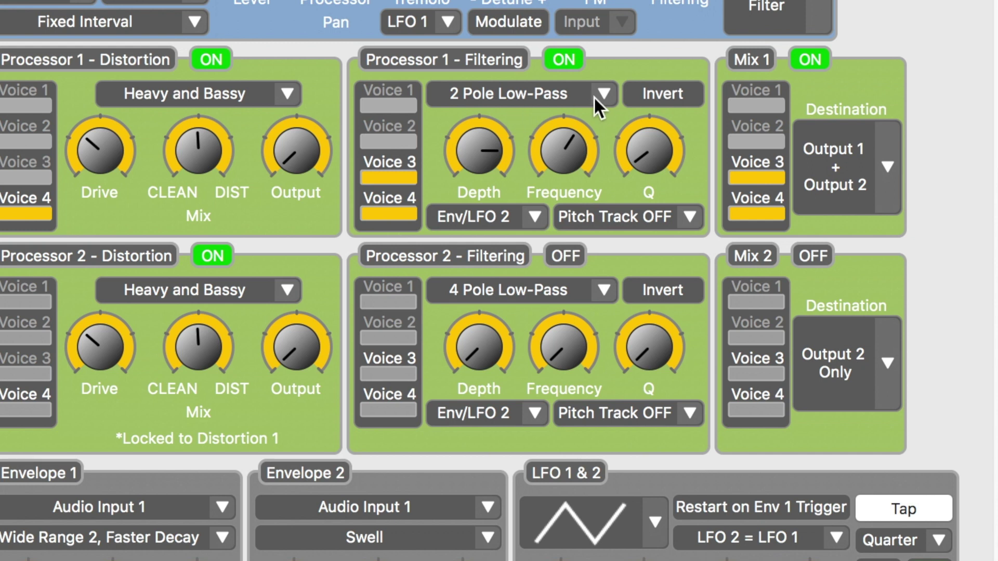
Step: Set Processor 1 filtering to Notch, Notch, Low-Pass and switch Voice 2 and Master Controls on
left_click(615, 98)
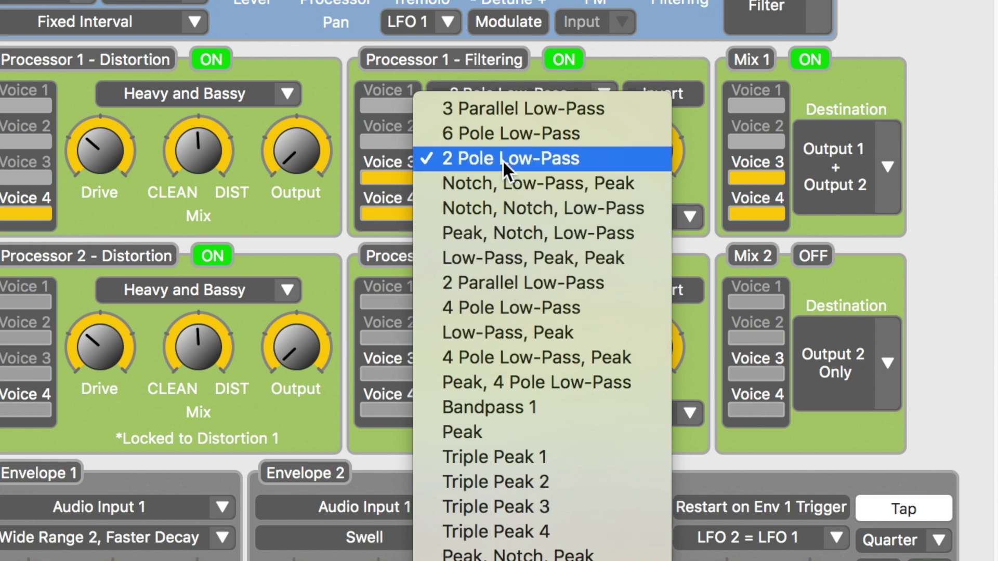
left_click(513, 211)
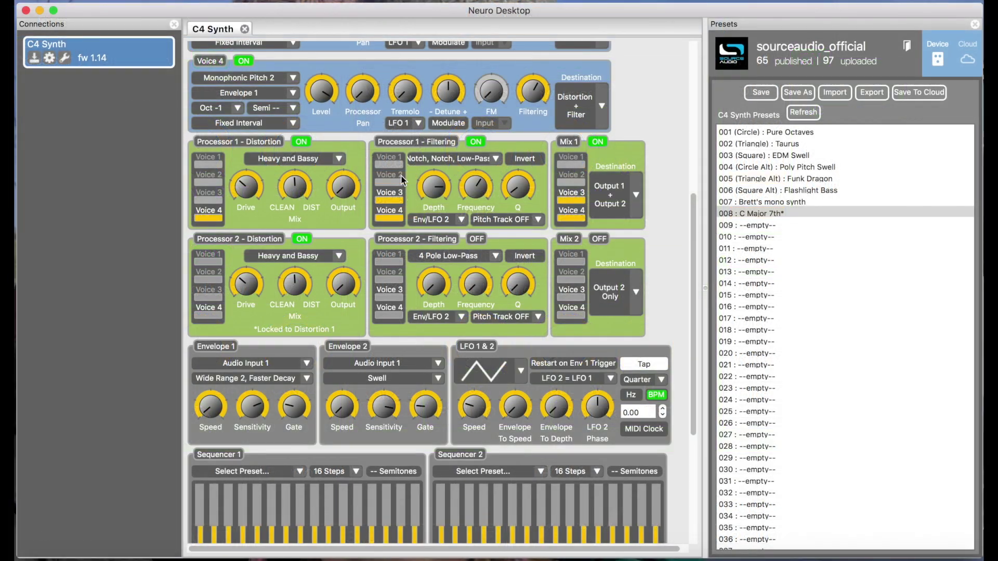
scroll(395, 260, "up", 5)
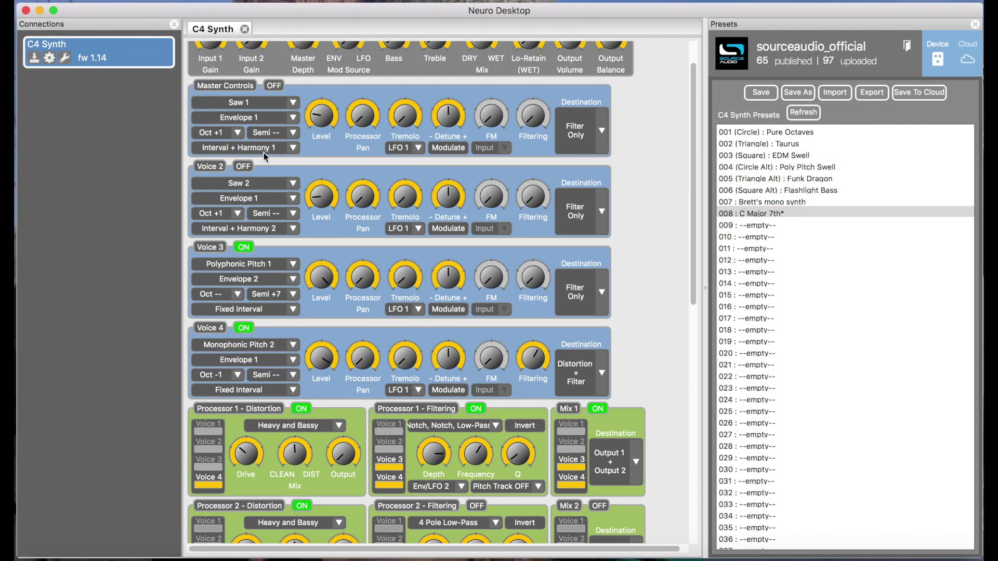
left_click(243, 166)
left_click(274, 85)
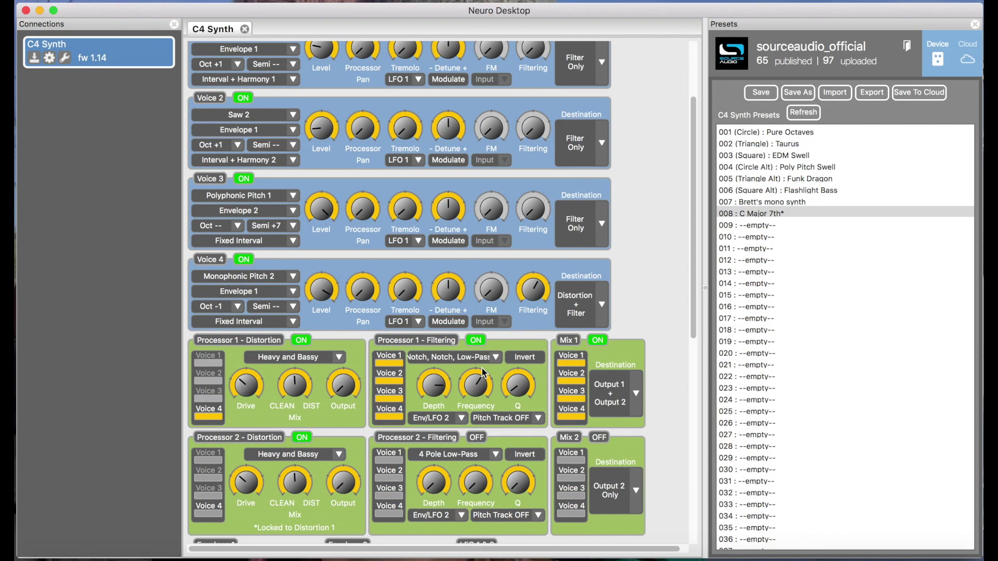
Step: Try Bandpass 1 and 3-Stage Phaser for Processor 1's filter, then settle on 2 Pole Low-Pass
scroll(483, 372, "down", 5)
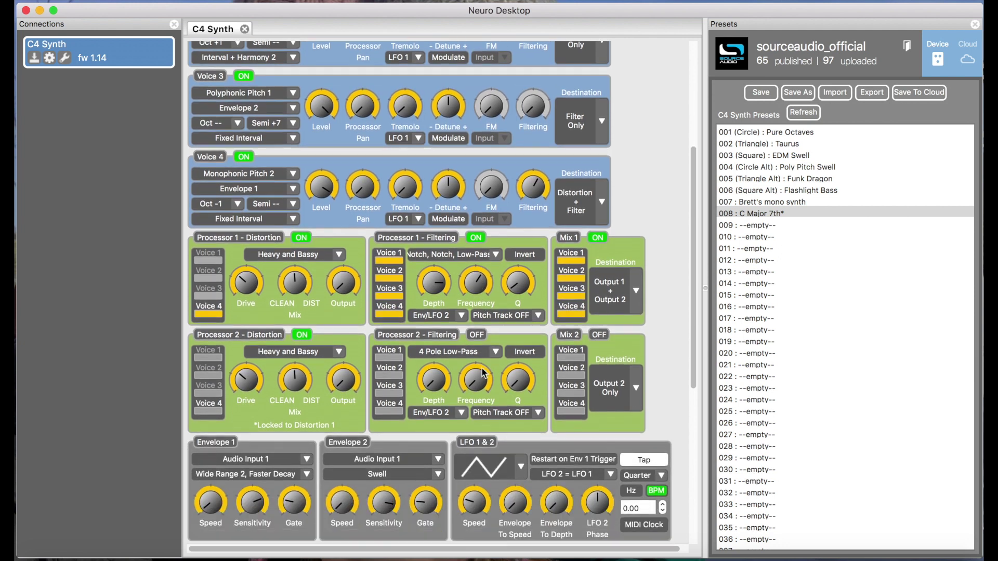
left_click(492, 248)
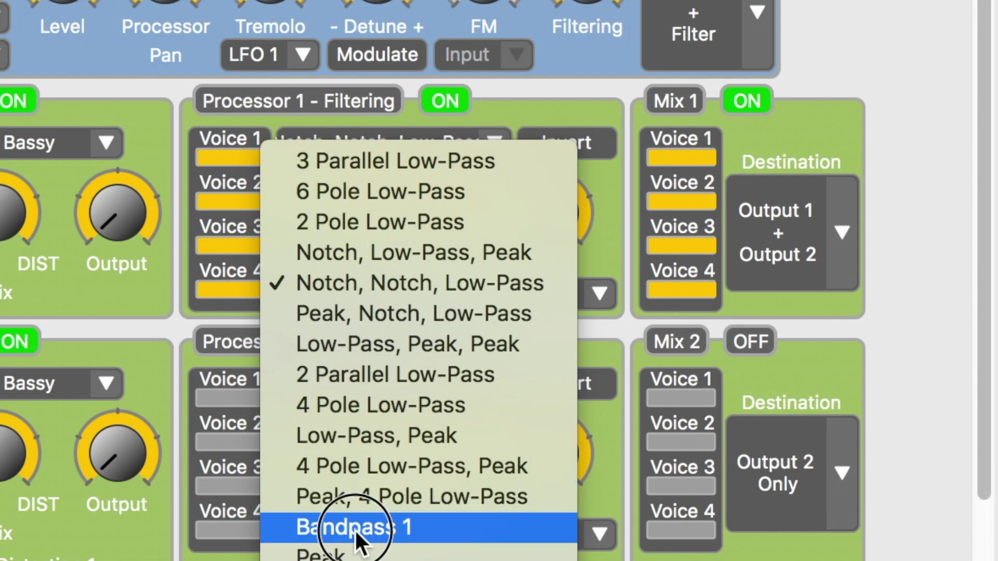
left_click(354, 528)
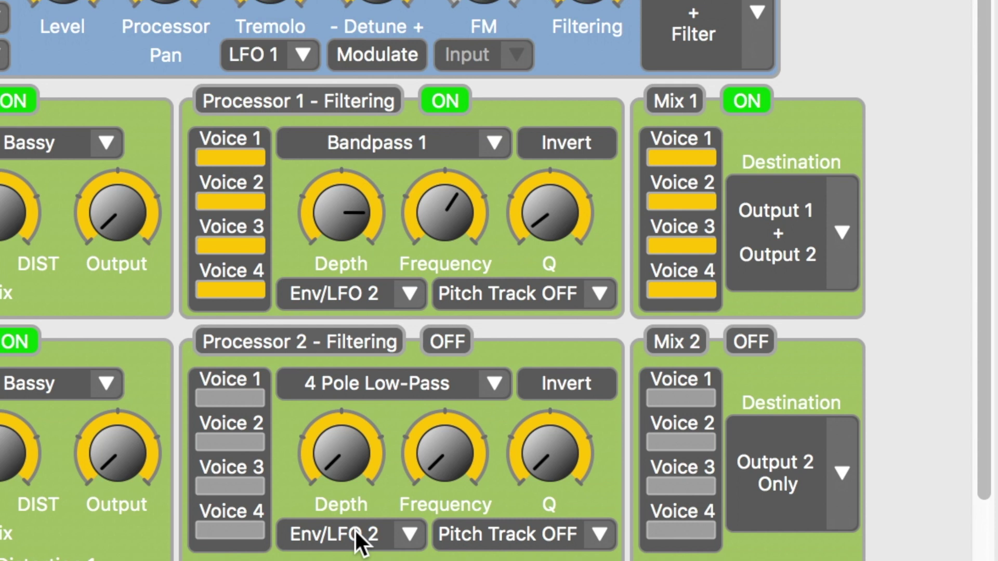
left_click(493, 139)
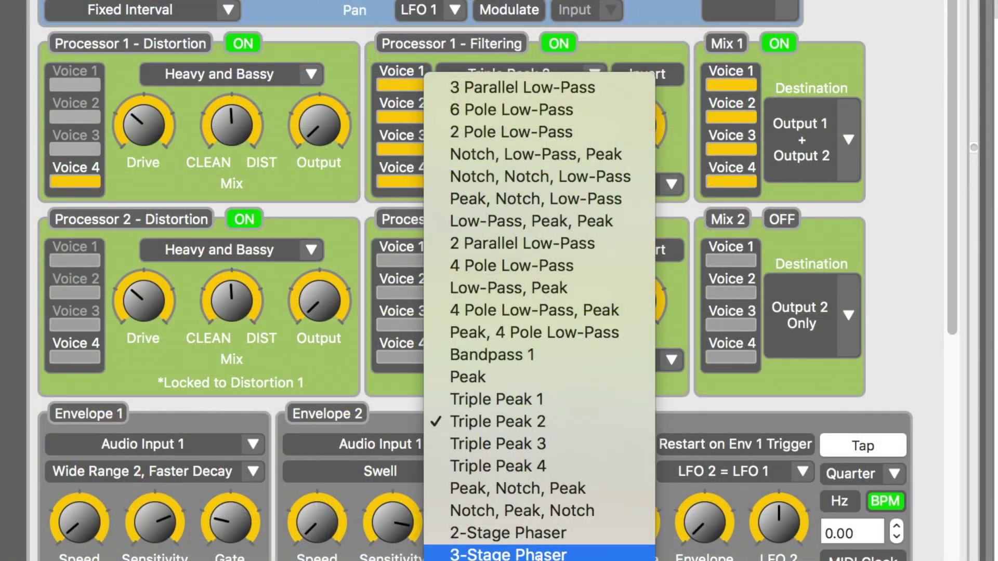
left_click(509, 553)
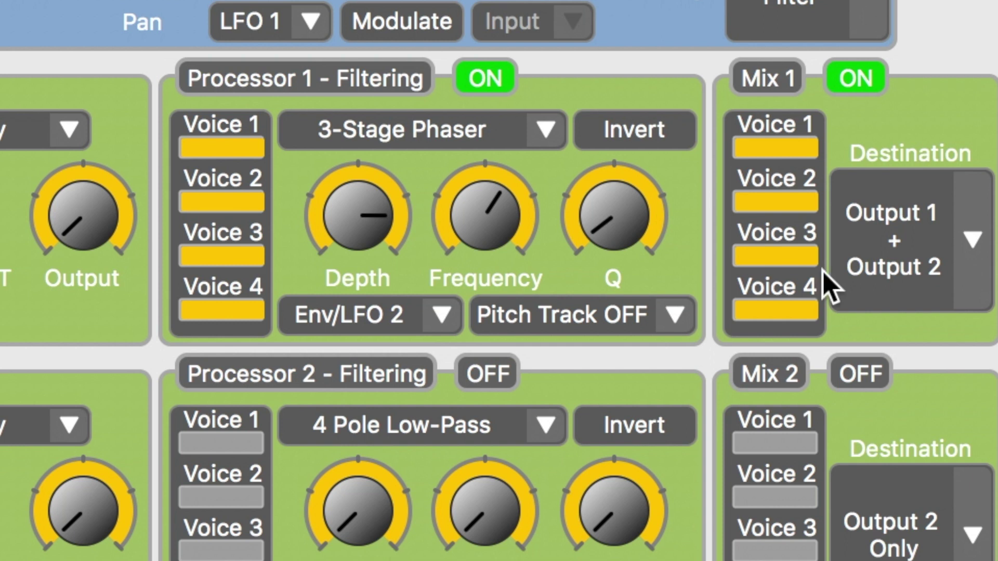
left_click(552, 138)
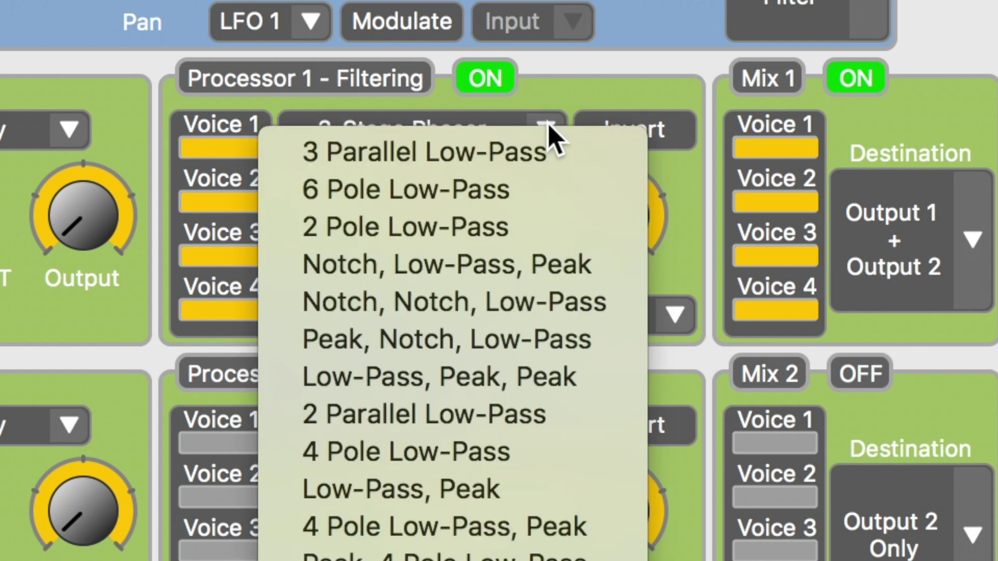
left_click(472, 227)
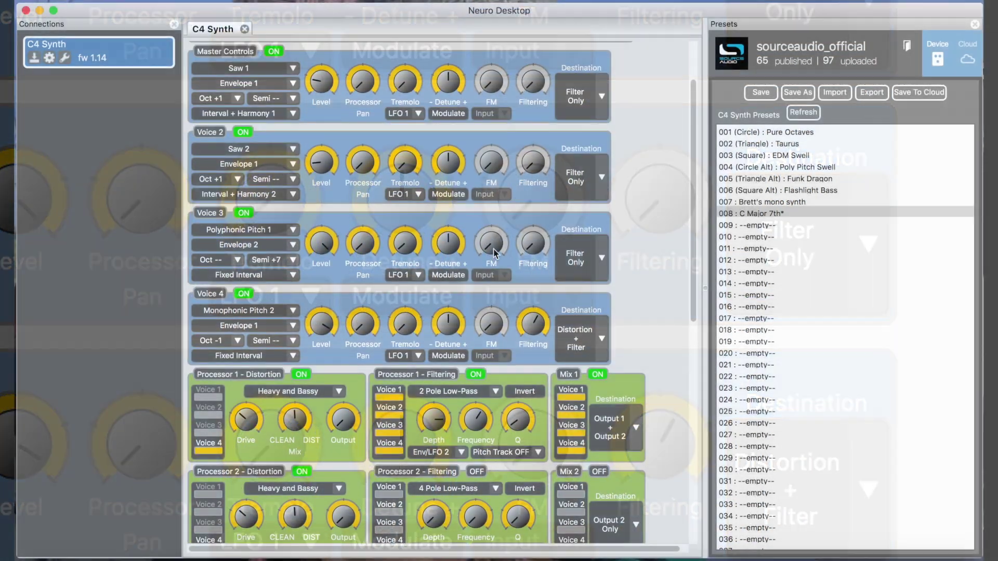
Step: Turn off Voice 4, Voice 3 and the Master Controls voice, leaving only Voice 2 on
scroll(494, 249, "up", 2)
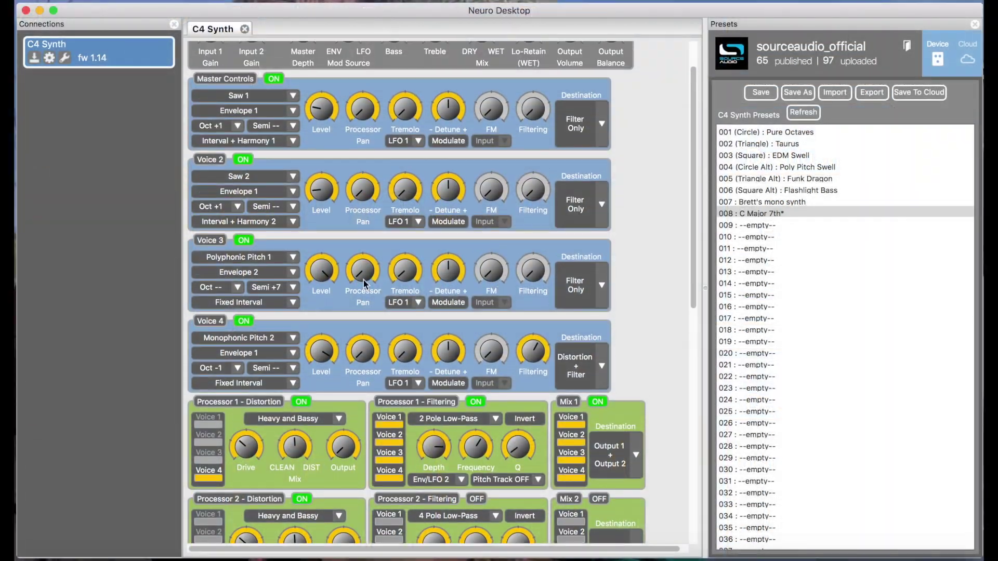
left_click(242, 321)
left_click(244, 241)
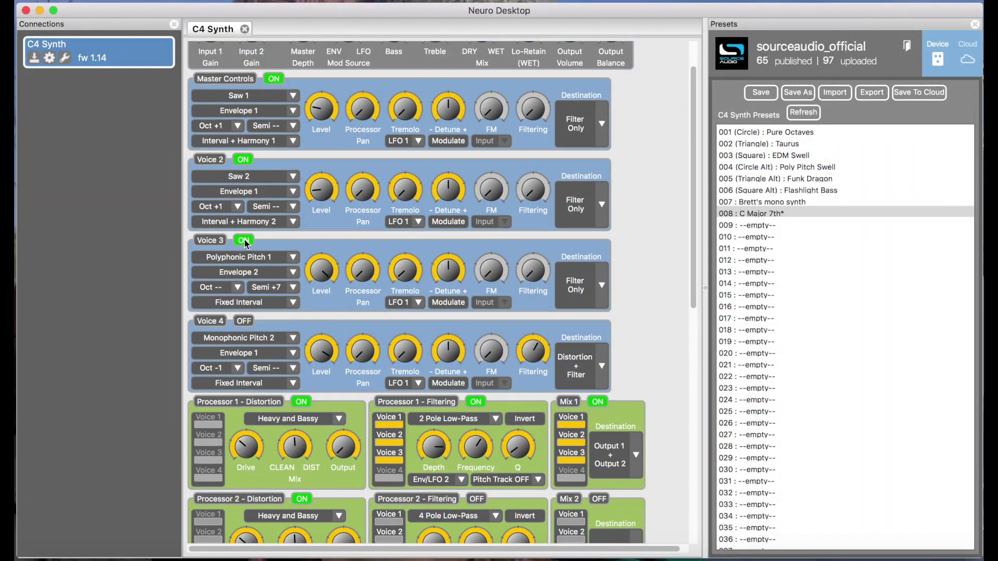
left_click(274, 78)
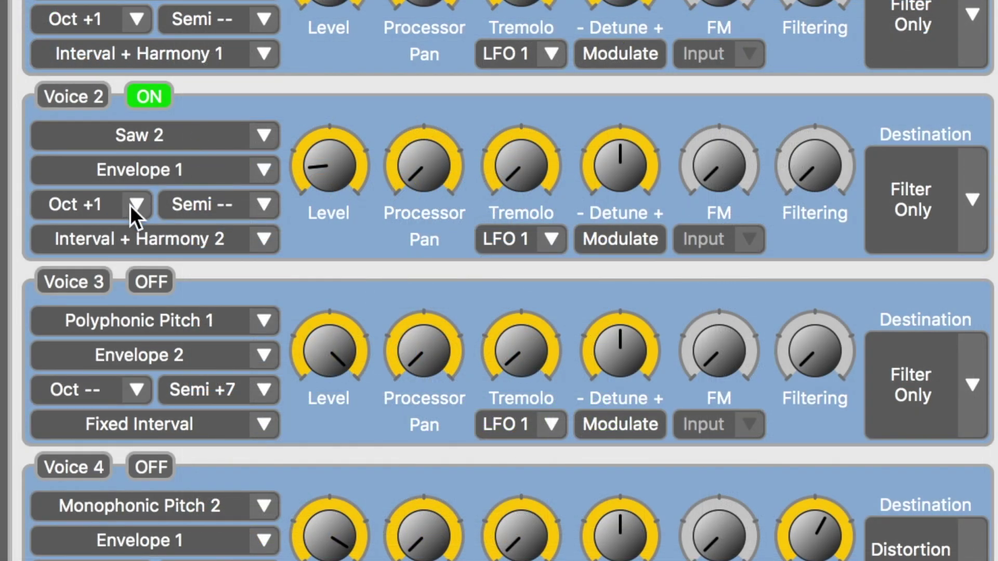
left_click(262, 136)
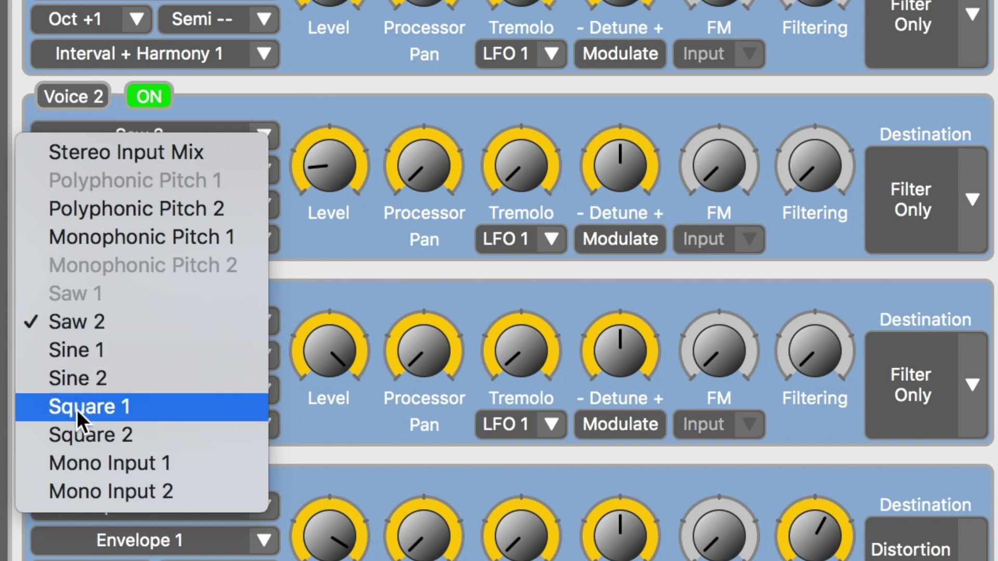
left_click(73, 325)
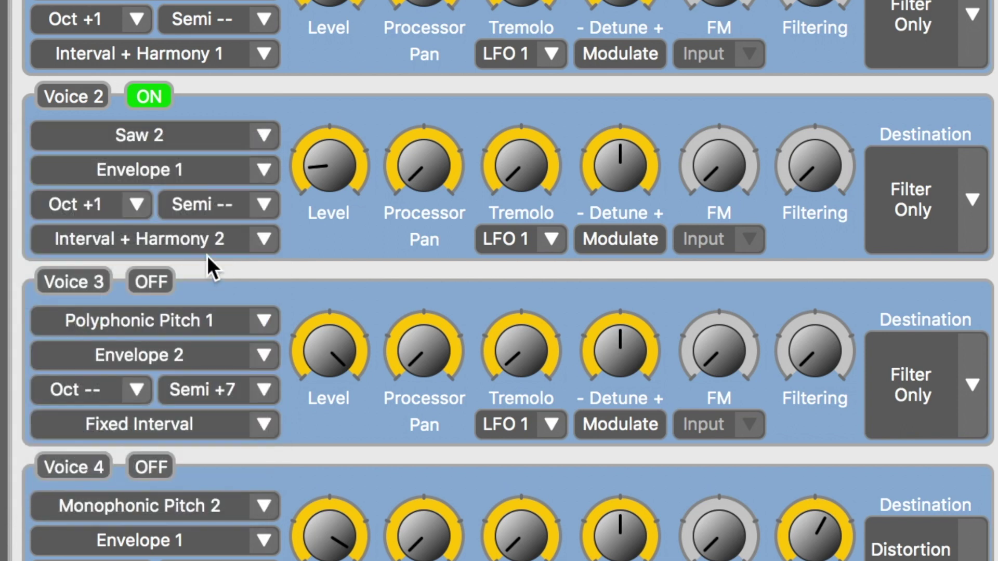
mouse_move(320, 217)
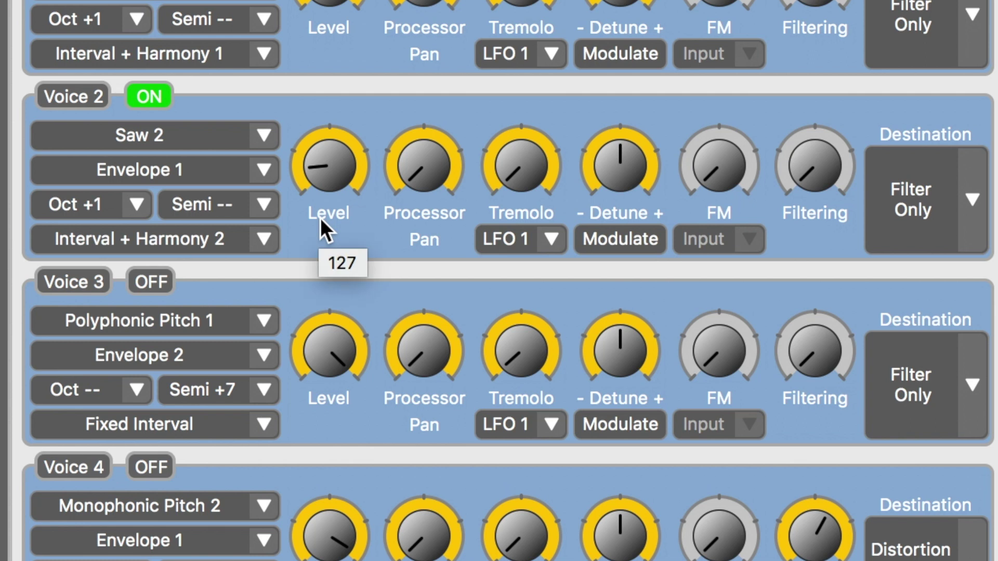
left_click(135, 201)
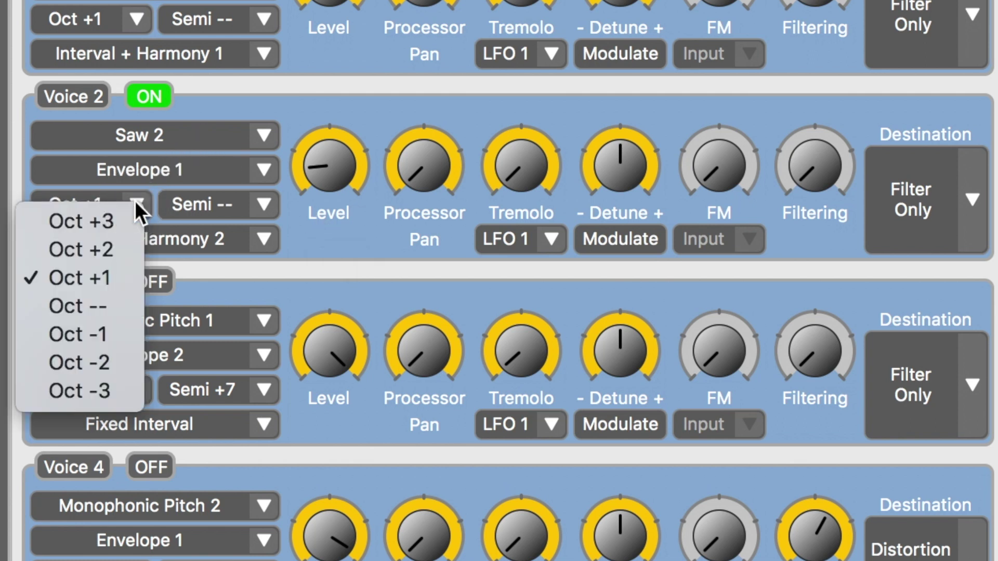
left_click(79, 278)
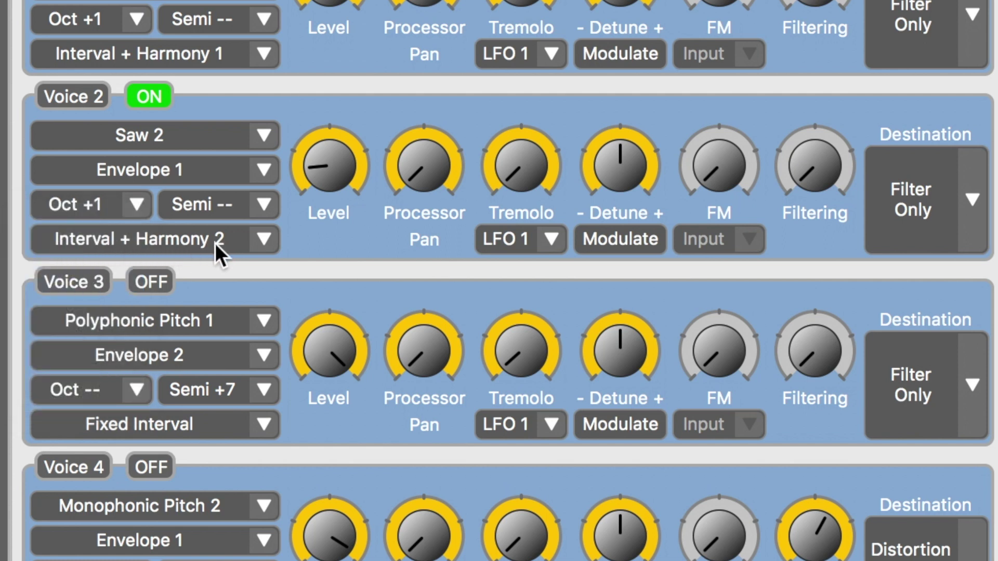
left_click(264, 241)
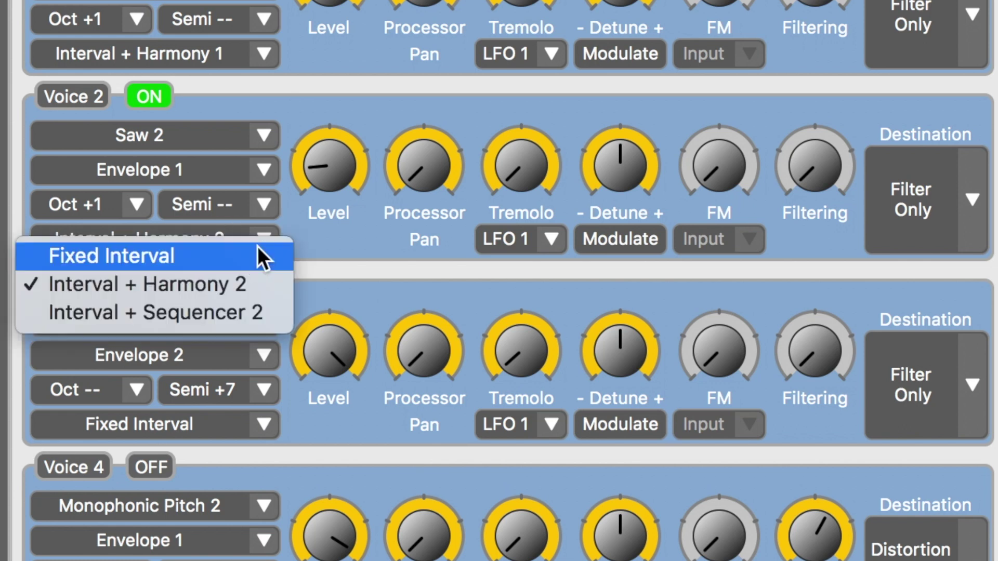
left_click(164, 280)
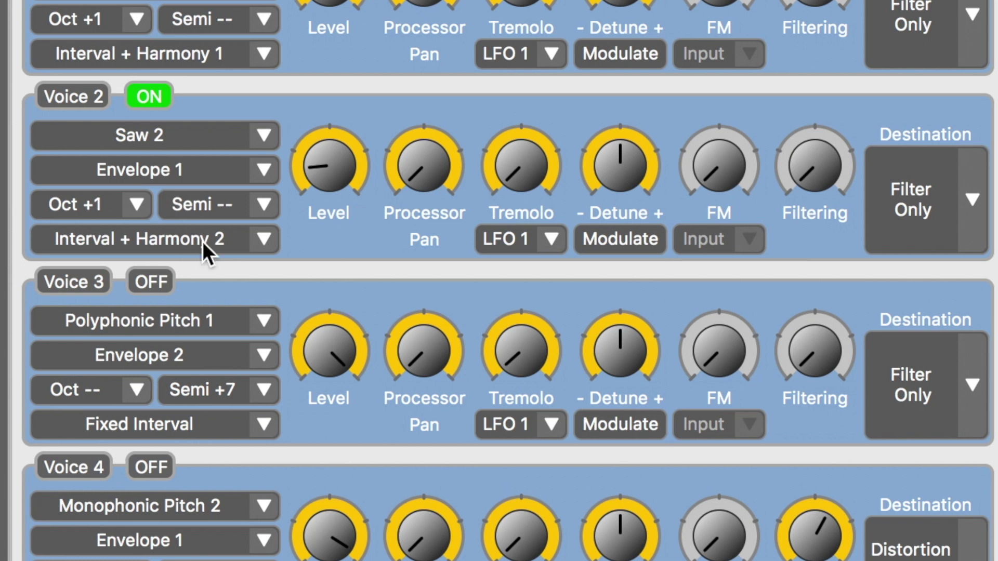
left_click(264, 140)
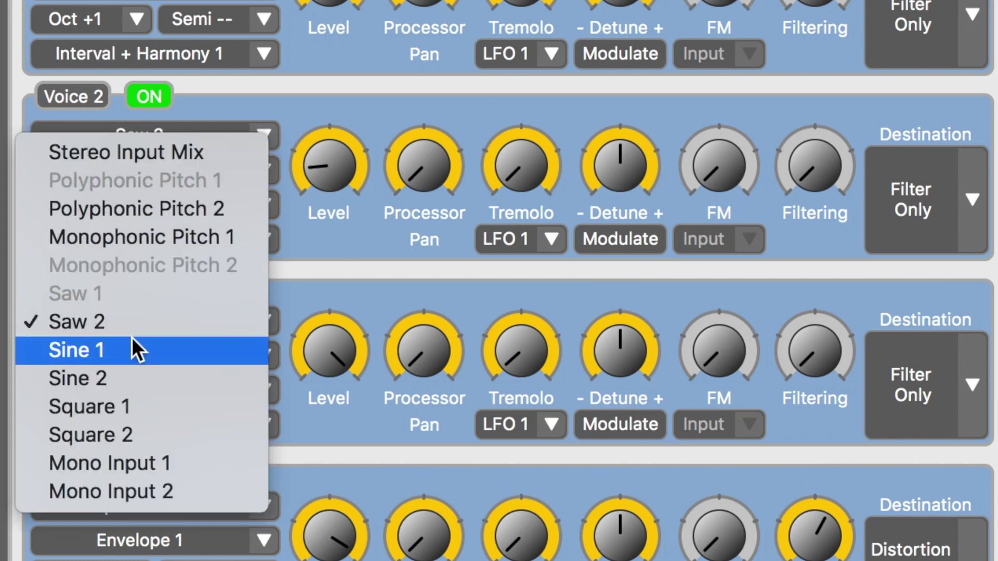
Step: Keep Saw 2 as Voice 2's source and confirm the harmony key is C
left_click(110, 322)
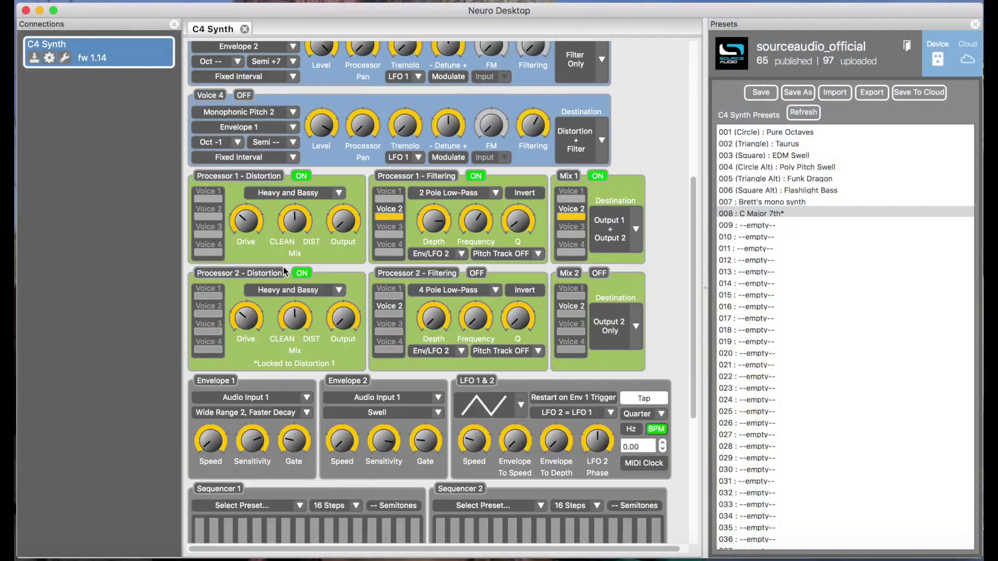
scroll(283, 266, "down", 5)
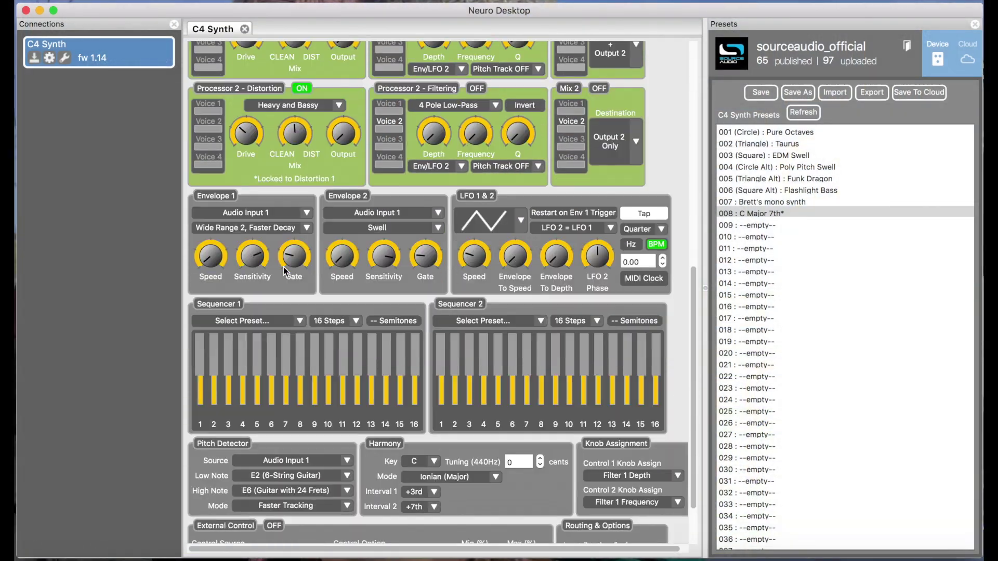
scroll(283, 267, "down", 3)
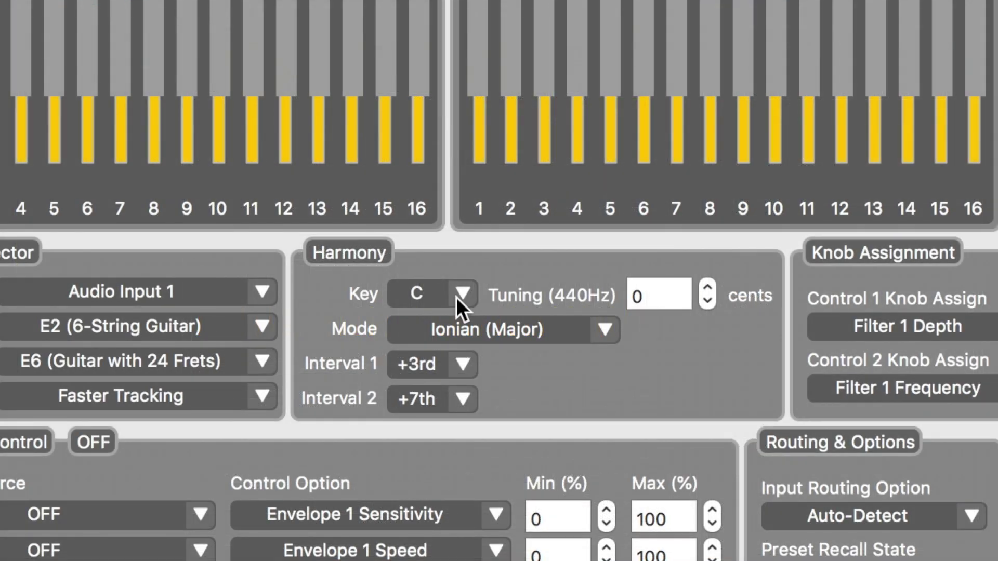
left_click(459, 299)
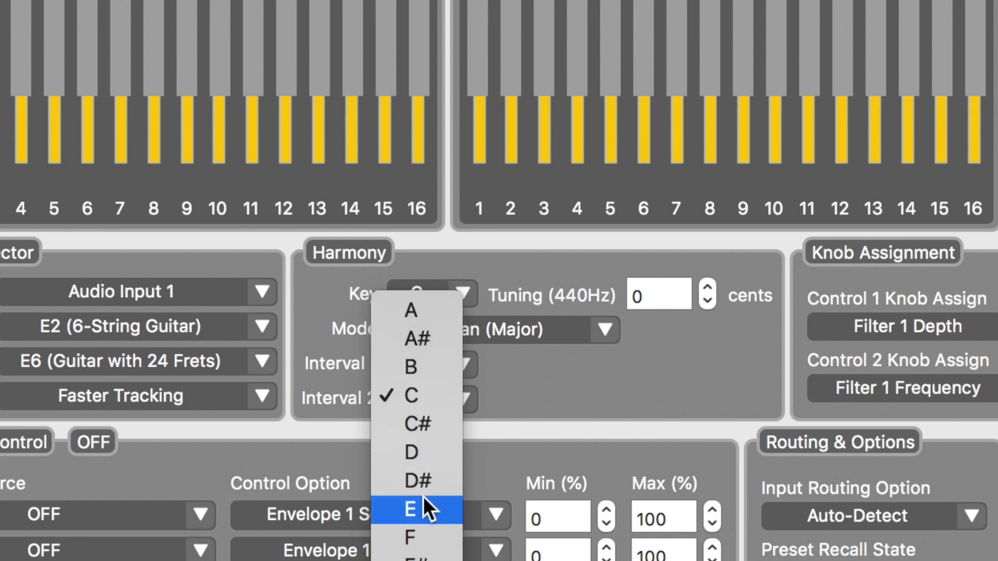
left_click(413, 396)
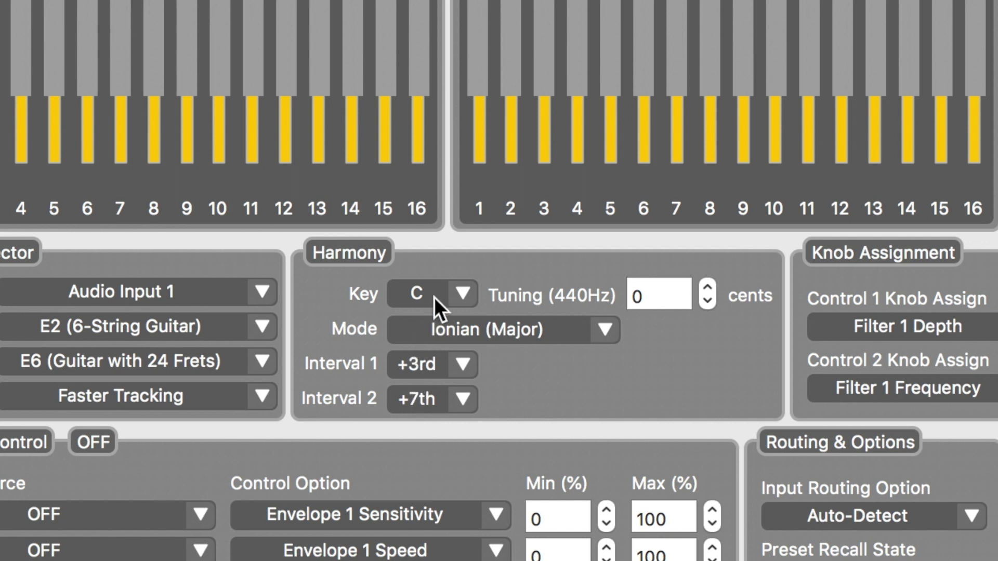
Step: Confirm the harmony mode is Ionian (Major) and set Interval 2 to +7th
left_click(606, 331)
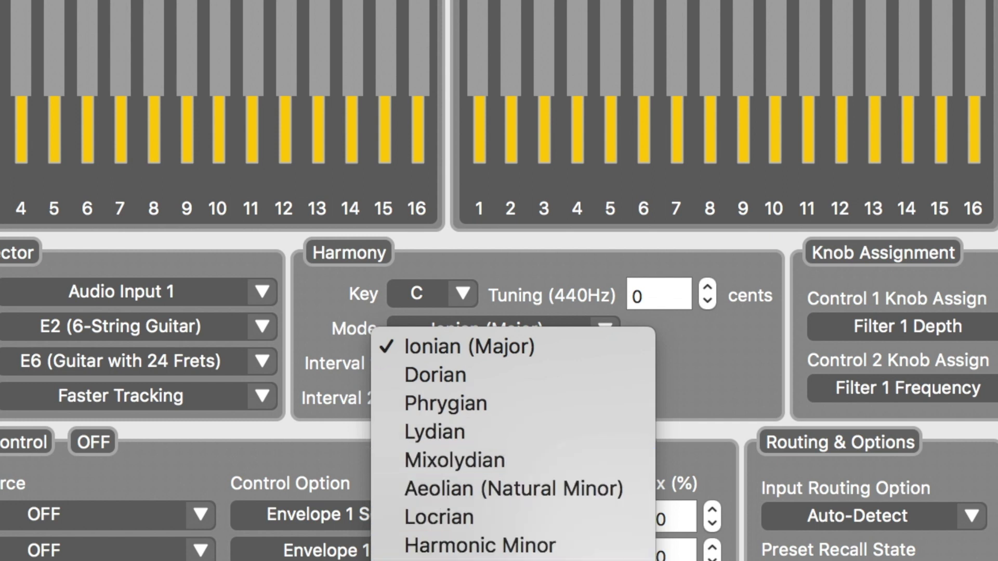
scroll(470, 546, "down", 5)
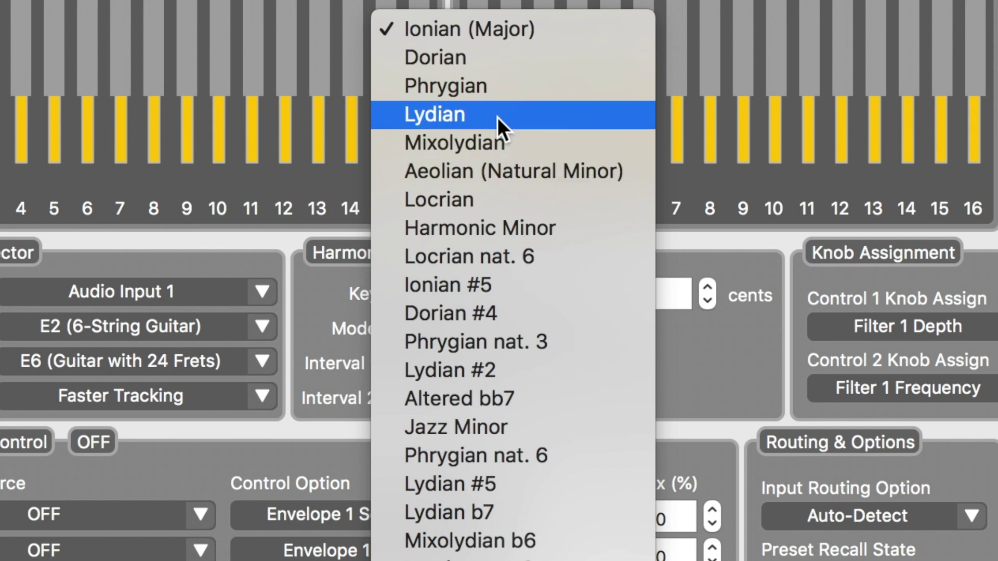
left_click(477, 35)
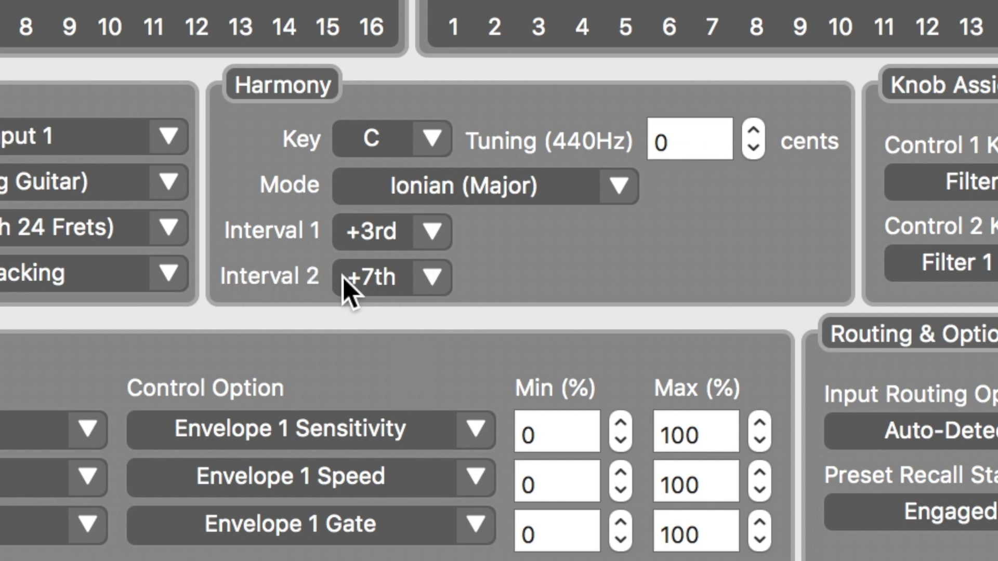
left_click(433, 281)
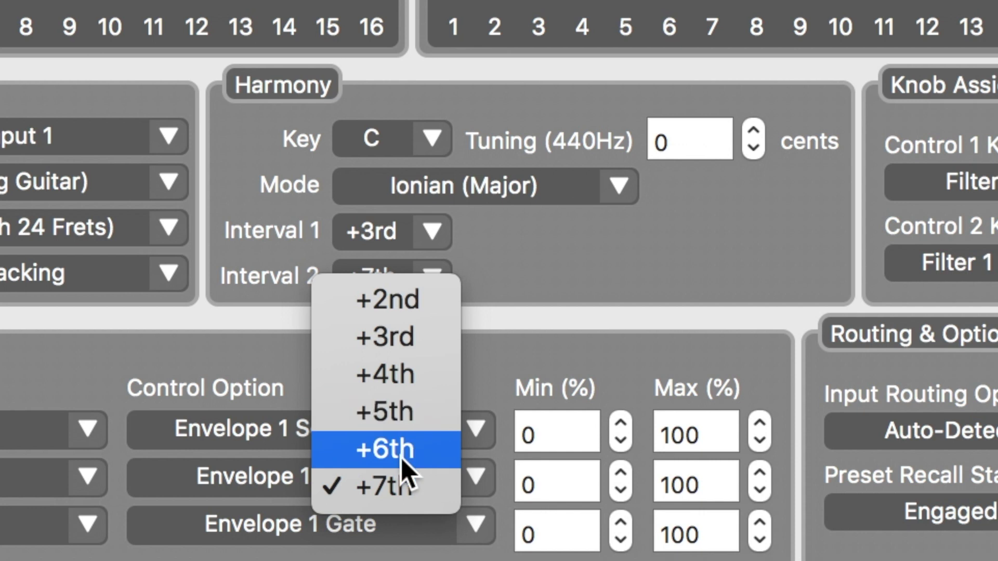
left_click(404, 489)
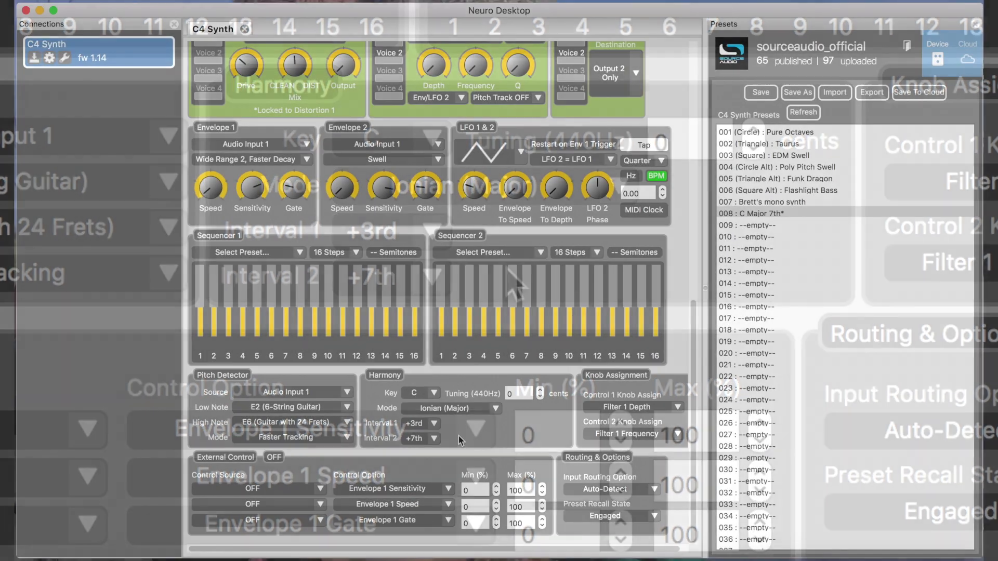
Step: Return to the voice panels and switch Voice 4 on
scroll(458, 436, "up", 10)
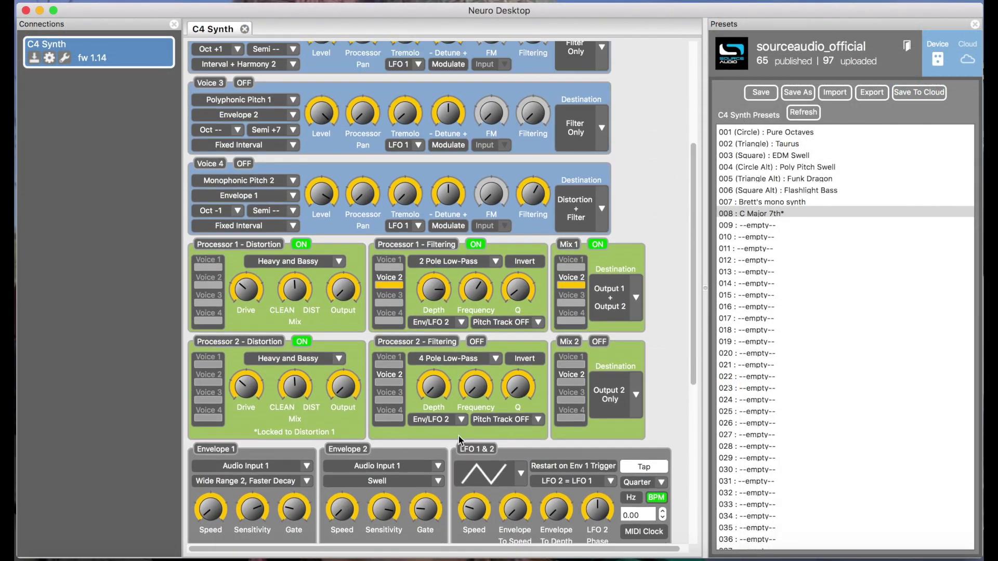
scroll(458, 435, "up", 5)
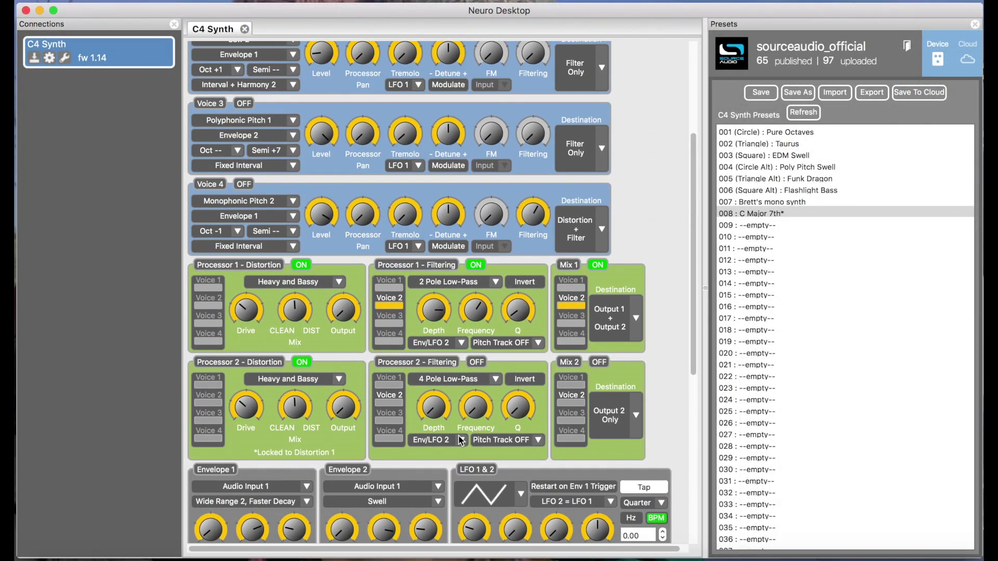
scroll(459, 439, "up", 2)
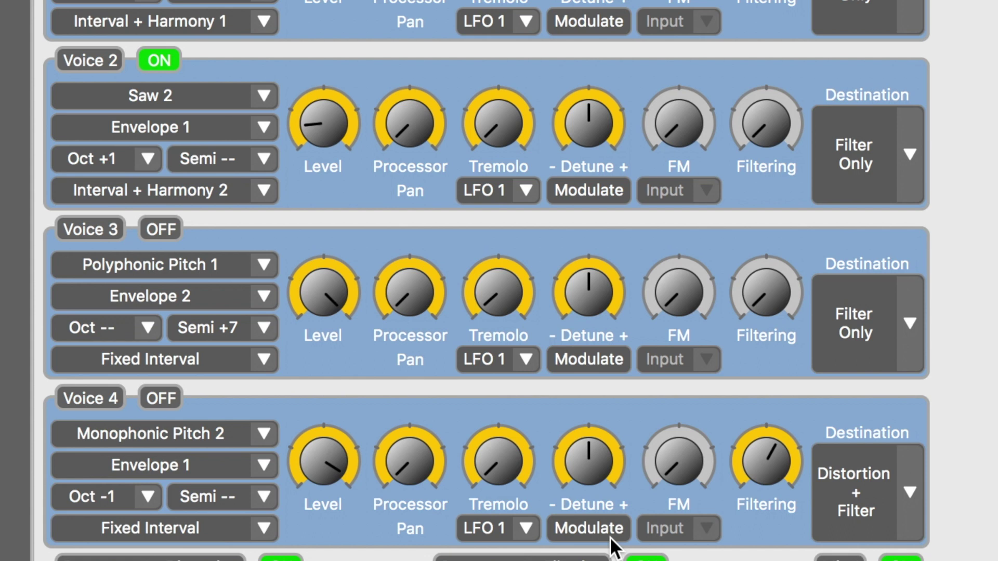
left_click(153, 407)
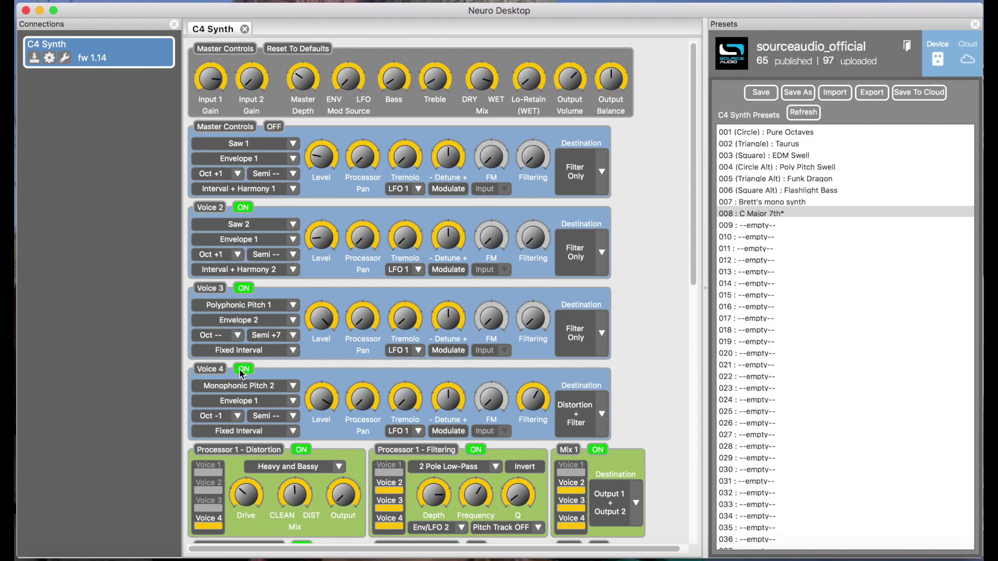
Step: Switch Voices 4, 3 and 2 off and turn the first voice on
left_click(242, 369)
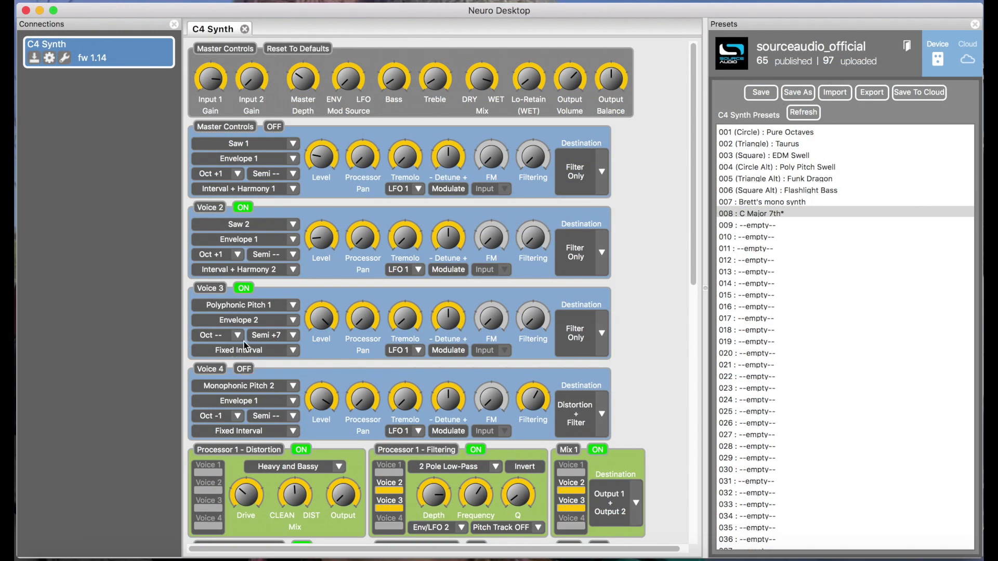
left_click(245, 289)
left_click(246, 207)
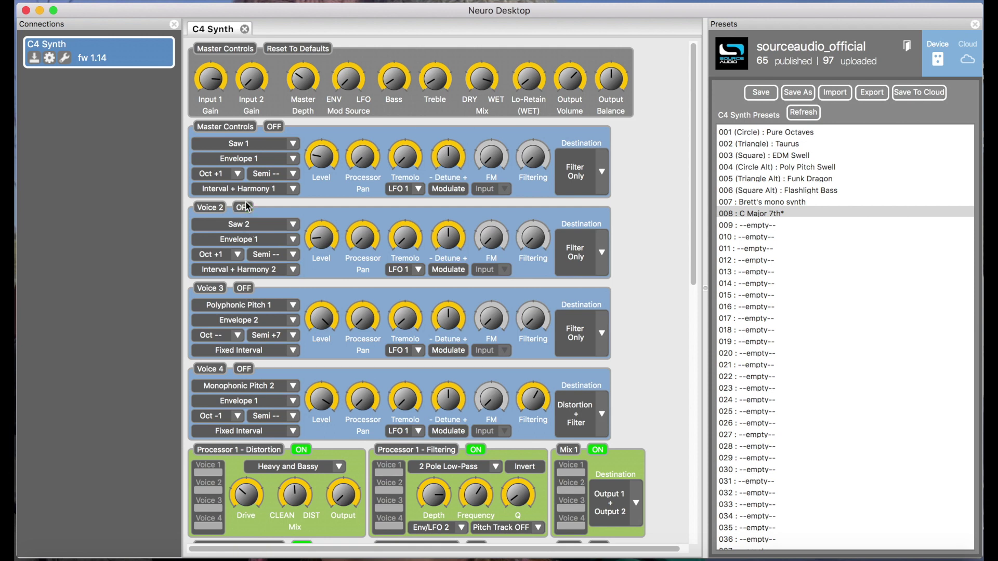
left_click(274, 127)
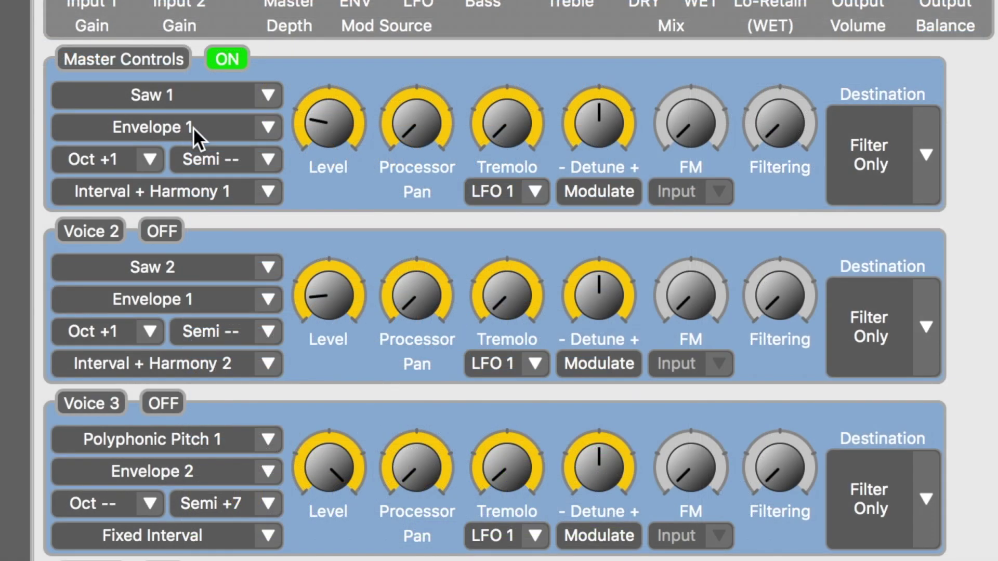
Step: Confirm the first voice uses Saw 1 as its source at Oct +1
left_click(268, 93)
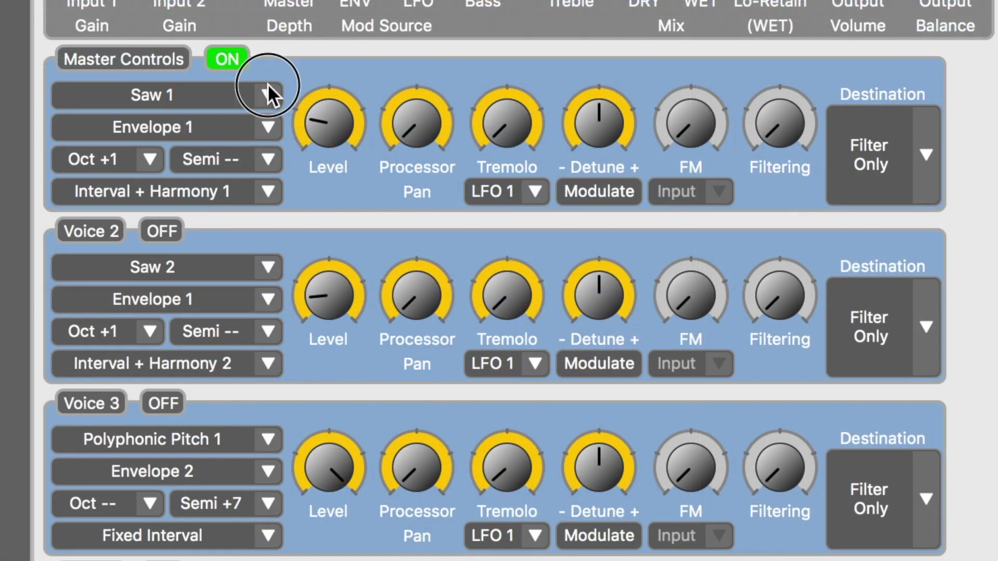
left_click(138, 242)
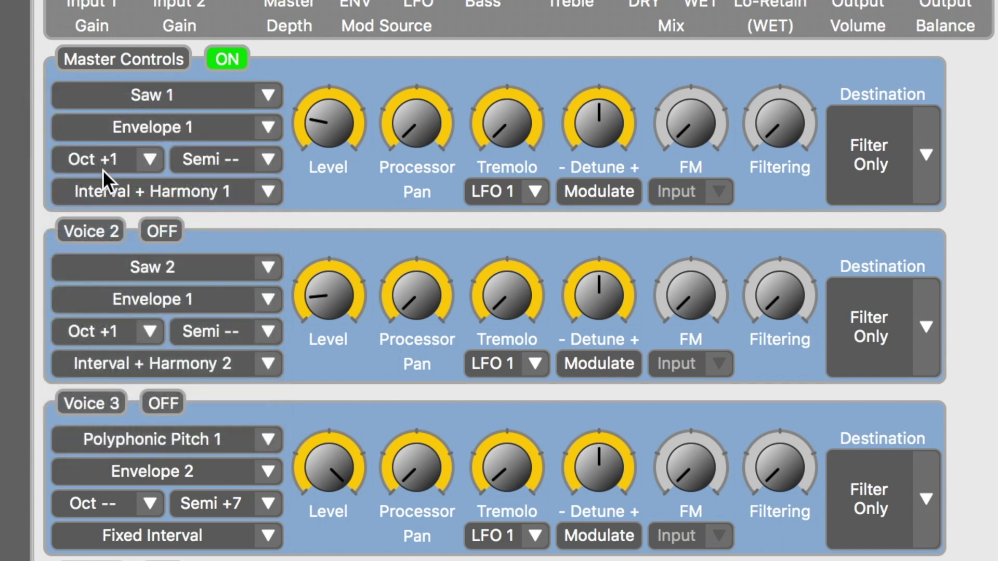
left_click(130, 162)
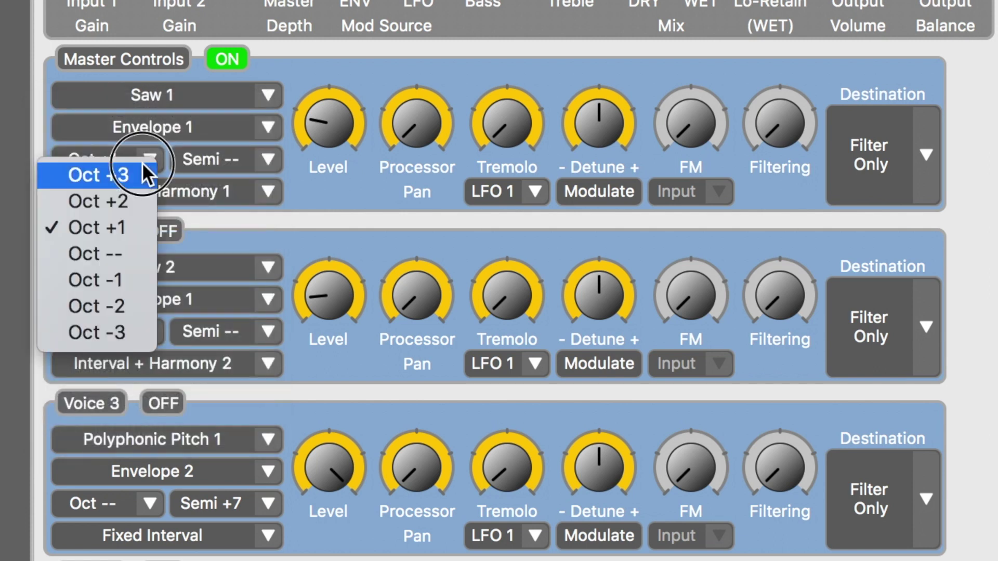
left_click(98, 223)
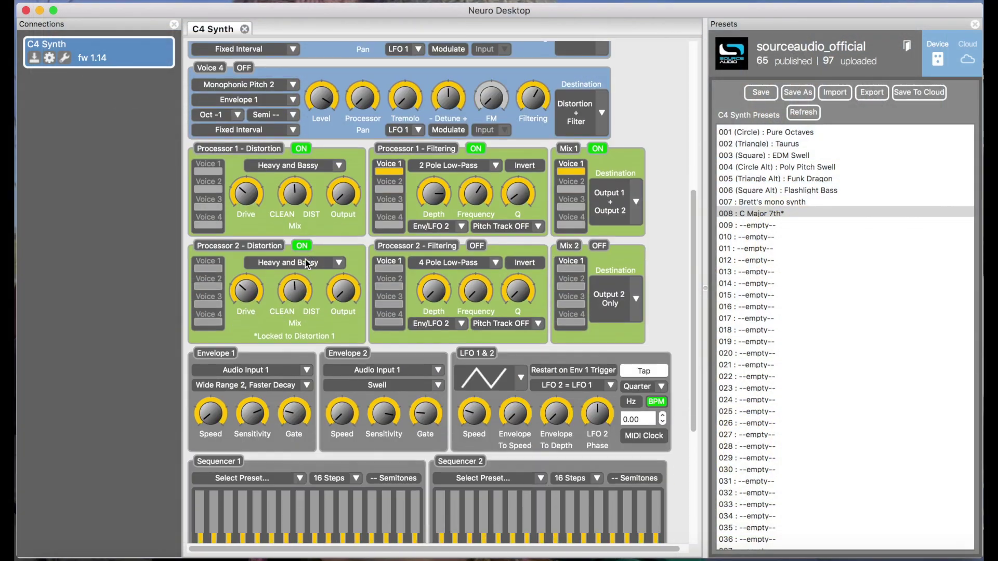
scroll(304, 260, "up", 5)
scroll(305, 259, "up", 1)
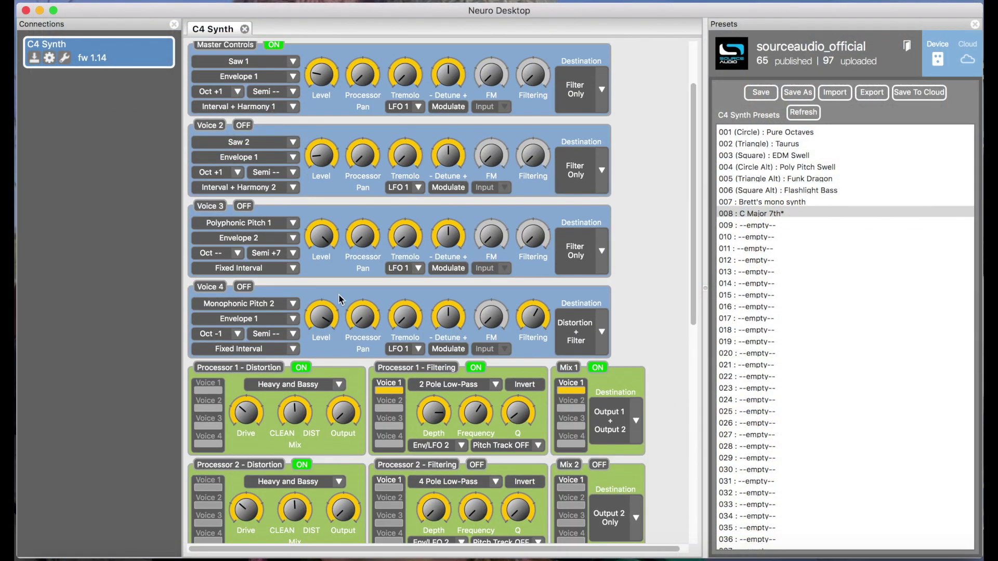
scroll(338, 295, "down", 10)
scroll(340, 300, "down", 8)
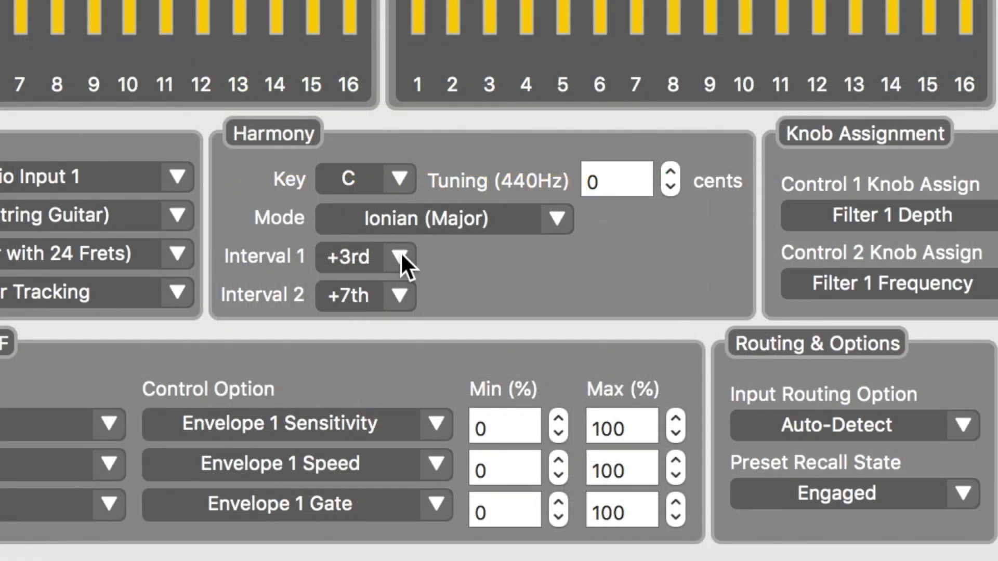
left_click(401, 253)
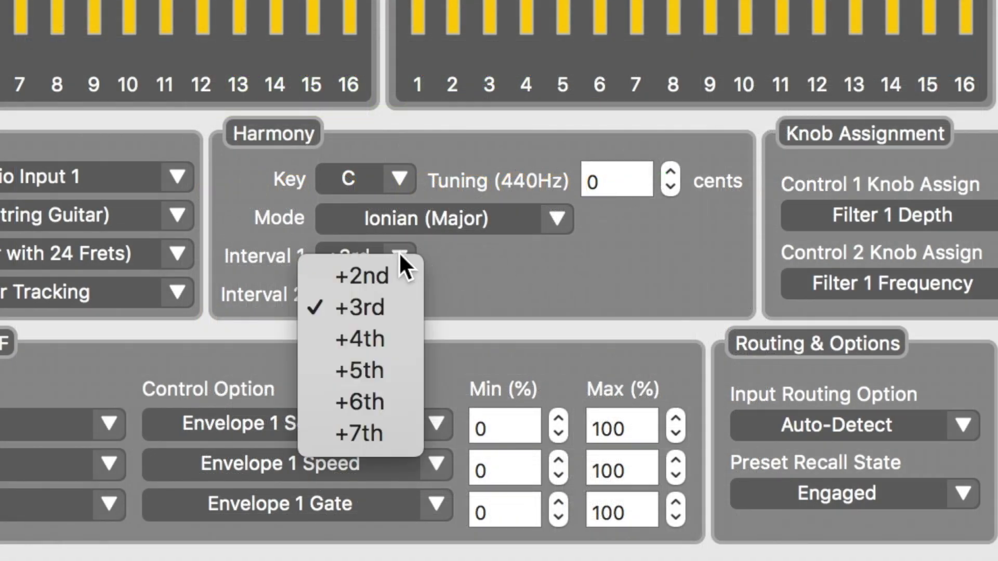
left_click(360, 307)
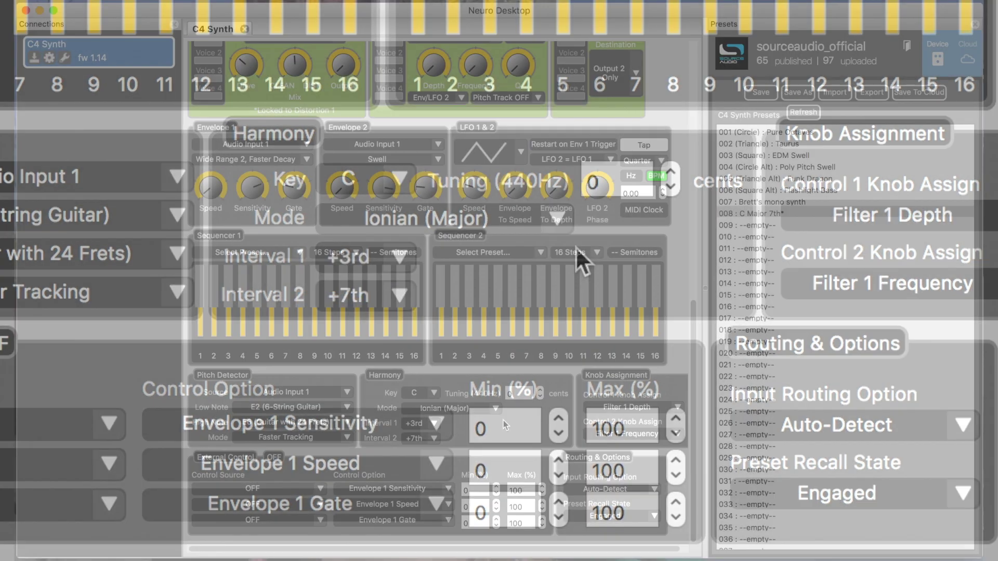
scroll(503, 420, "up", 10)
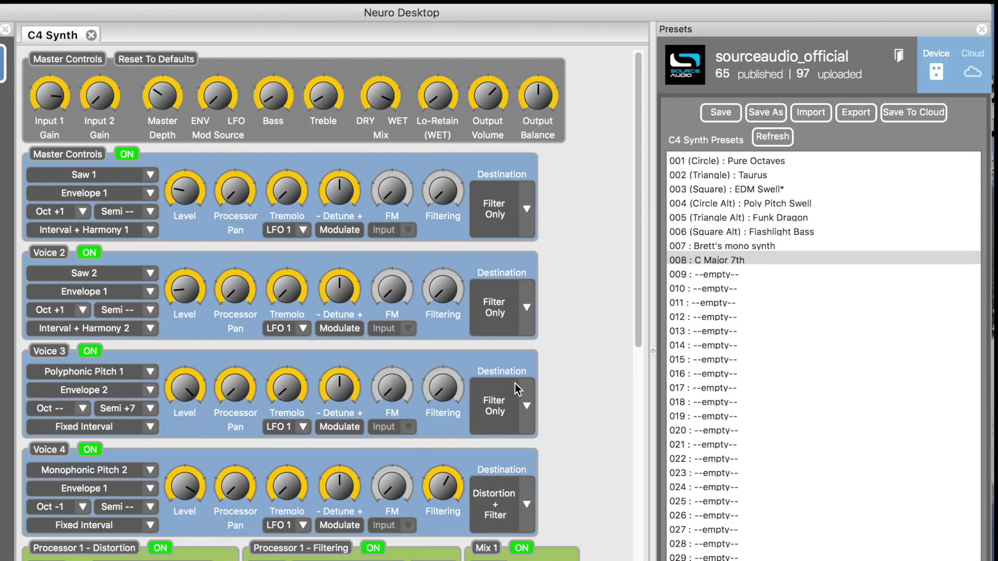
Step: Open the Save Preset As dialog for the C Major 7th preset
left_click(765, 112)
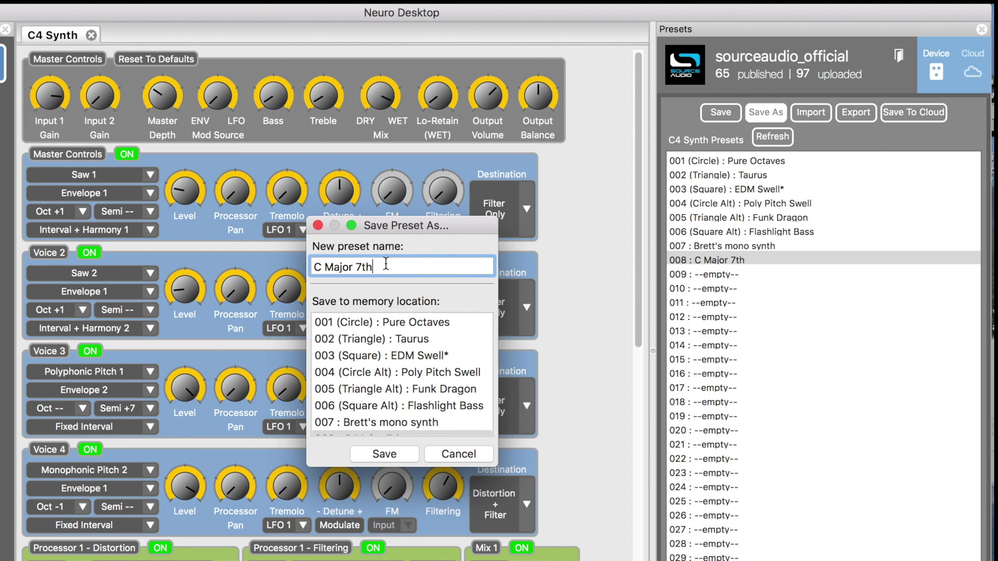
Step: Save the preset as 'C Major 7th Breakdown' in device slot 001 (Circle), replacing Pure Octaves
type("Breakdown")
left_click(404, 323)
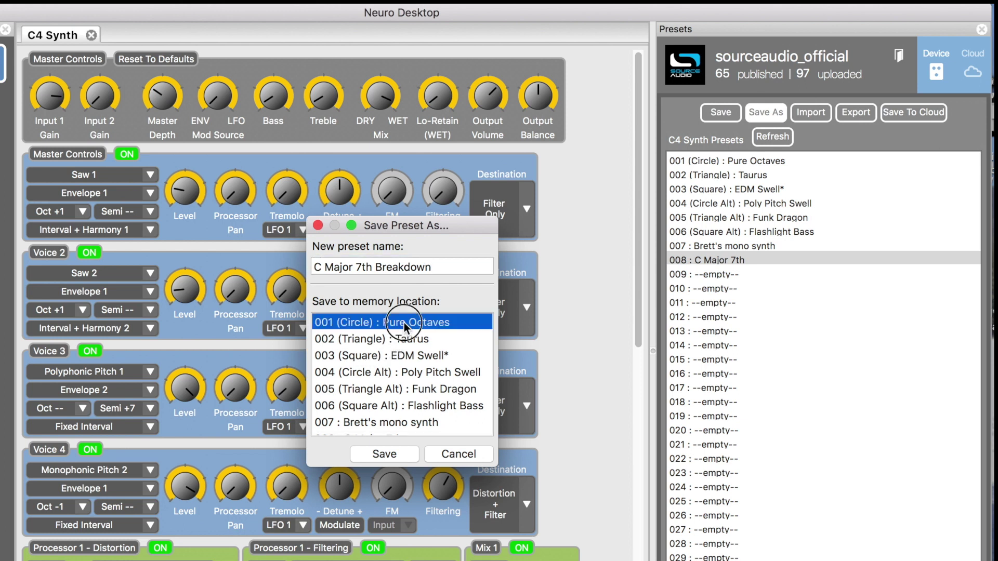
left_click(387, 455)
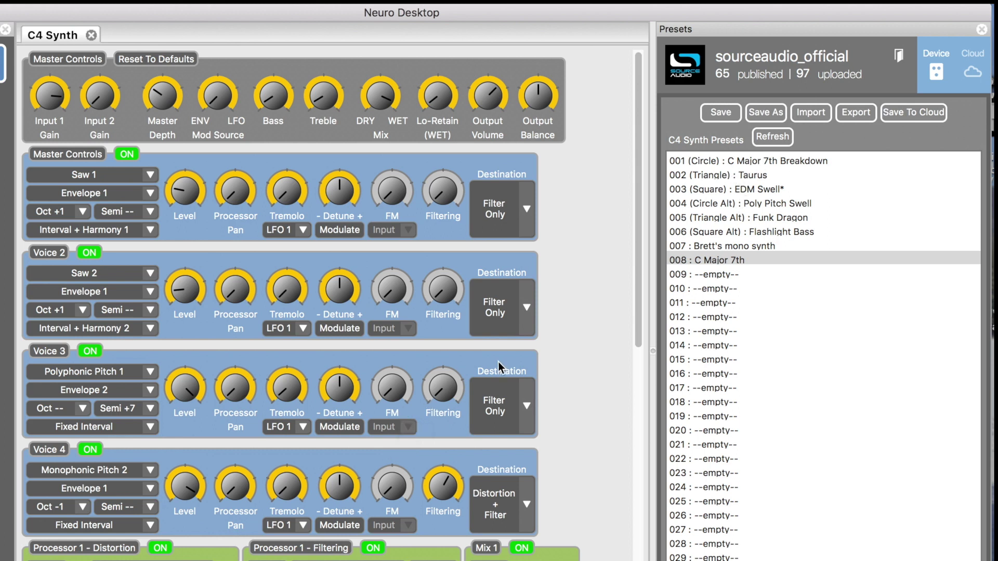
Step: In the cloud-save form, title the preset 'C Major 7th Breakdown' with description 'Great Stuff'
left_click(907, 112)
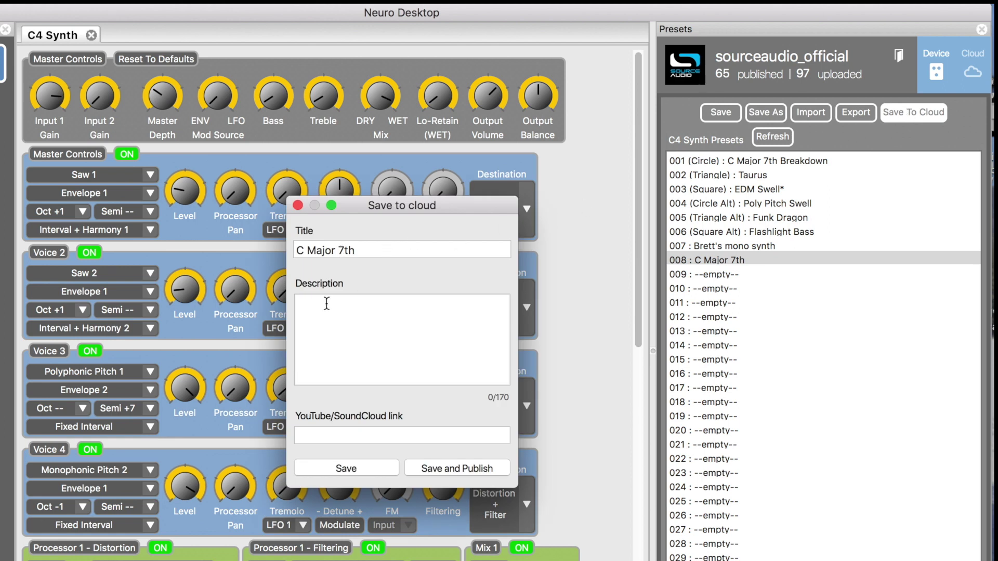
left_click(371, 249)
type("Bre")
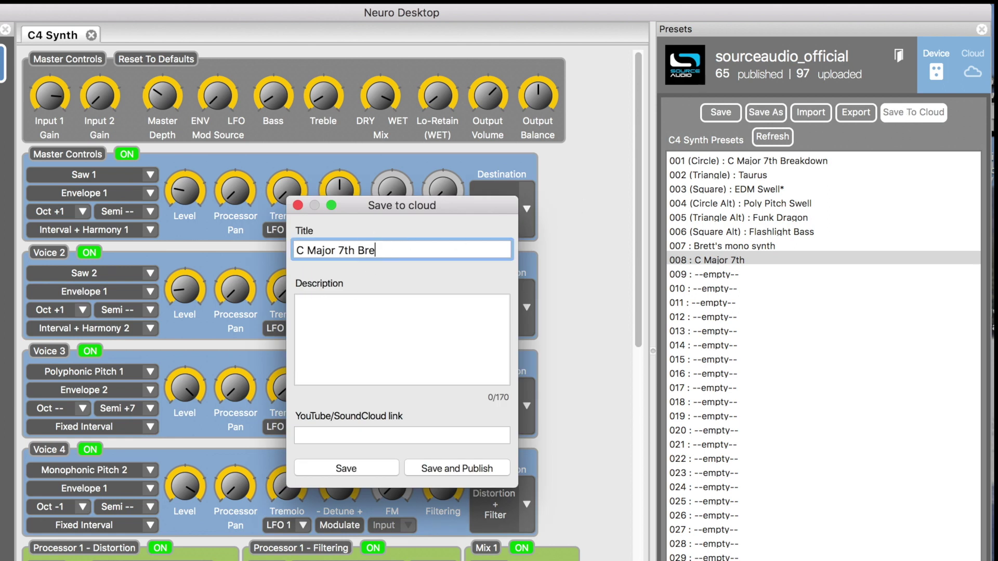
type("akdown")
left_click(315, 307)
type("Great Sutff")
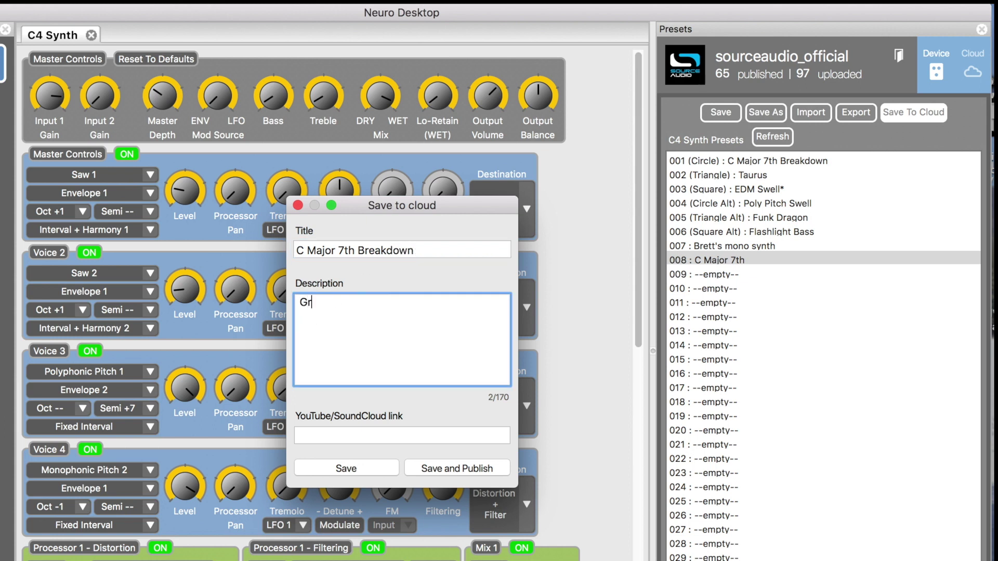
key("BackSpace")
key("BackSpace")
key("BackSpace")
key("BackSpace")
type("tuff")
left_click(305, 433)
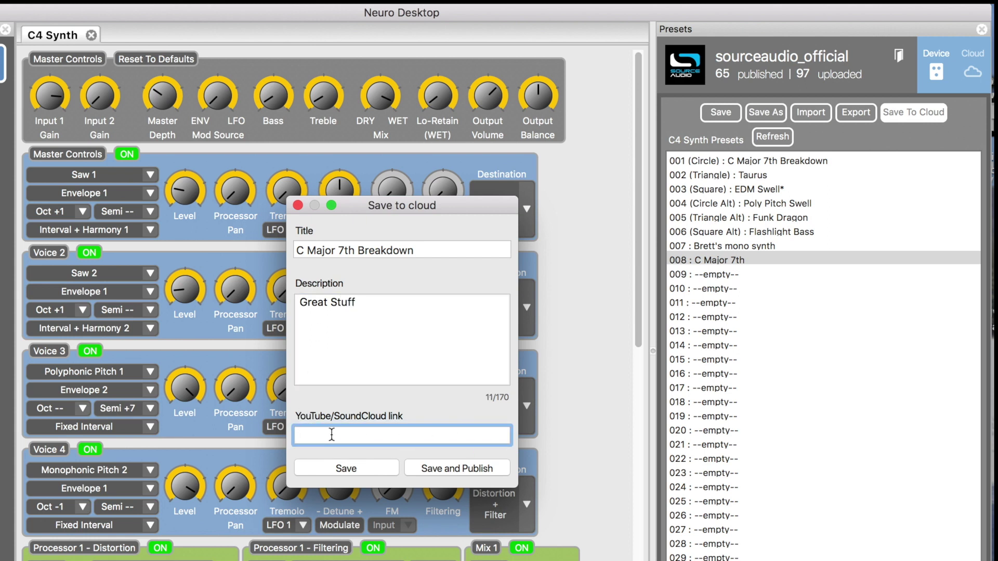